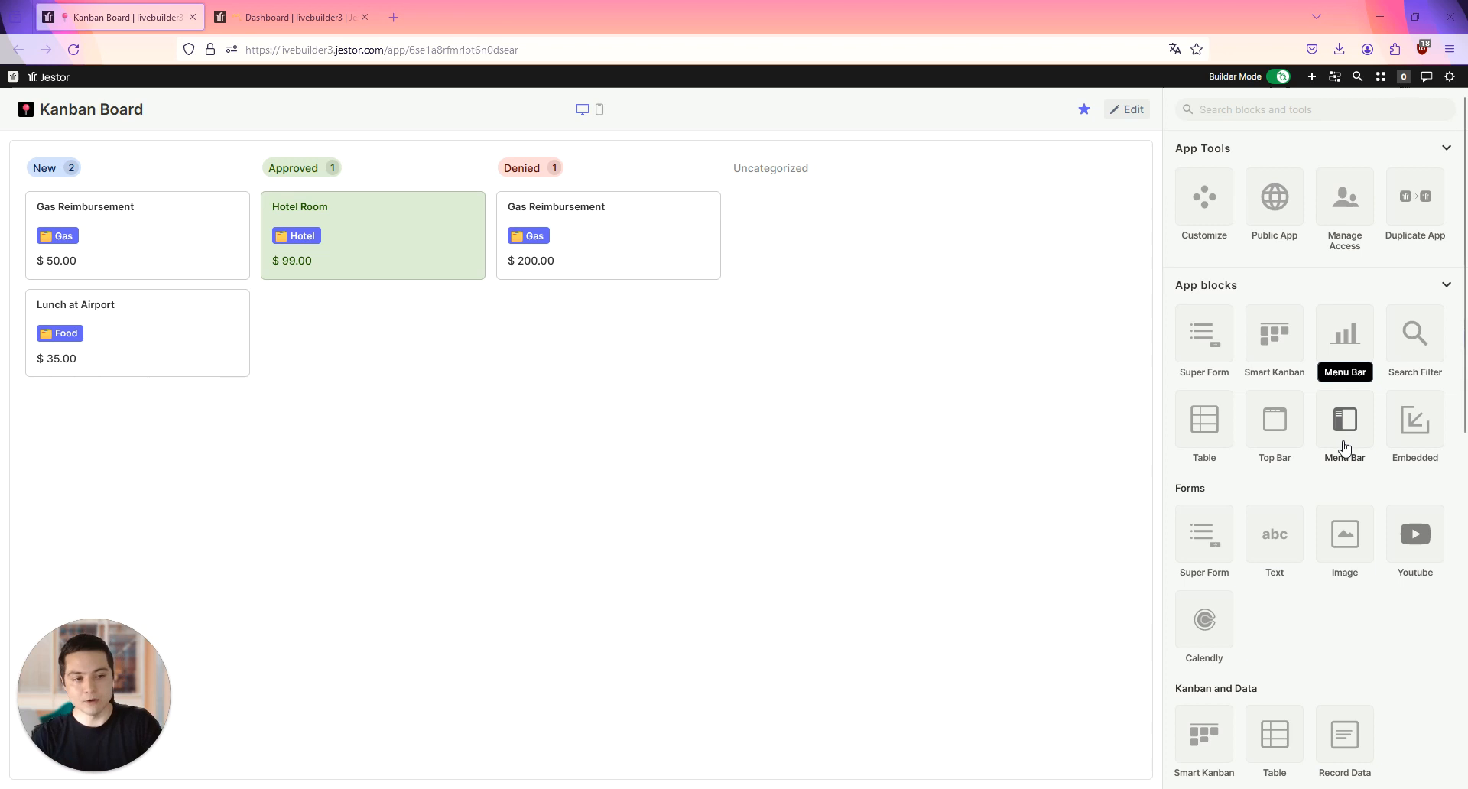
- Add a Menu Bar block to the Kanban Board app and set its title to "Reimbursements"
{"action": "left_click", "coordinate": [1341, 417]}
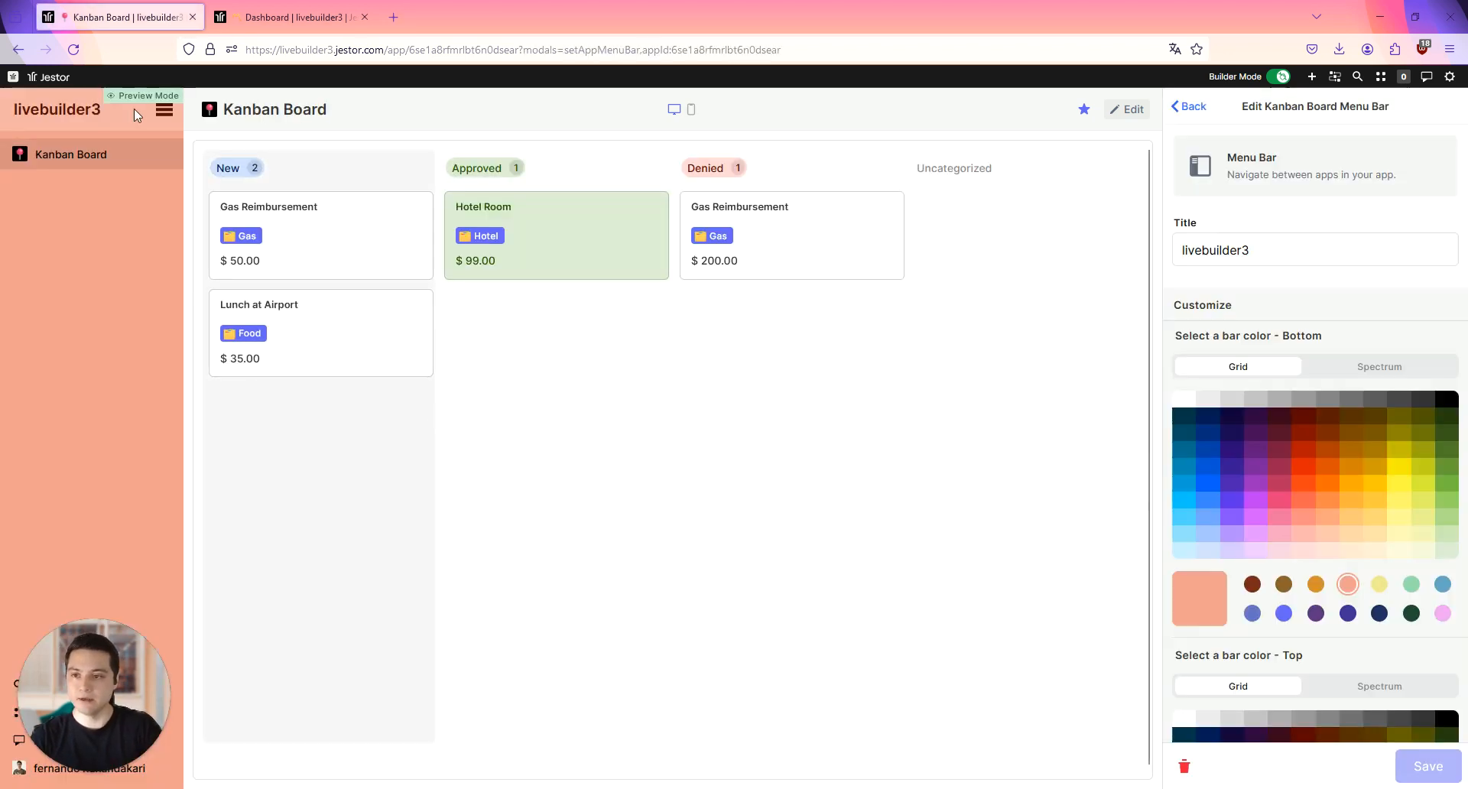
{"action": "double_click", "coordinate": [1215, 255]}
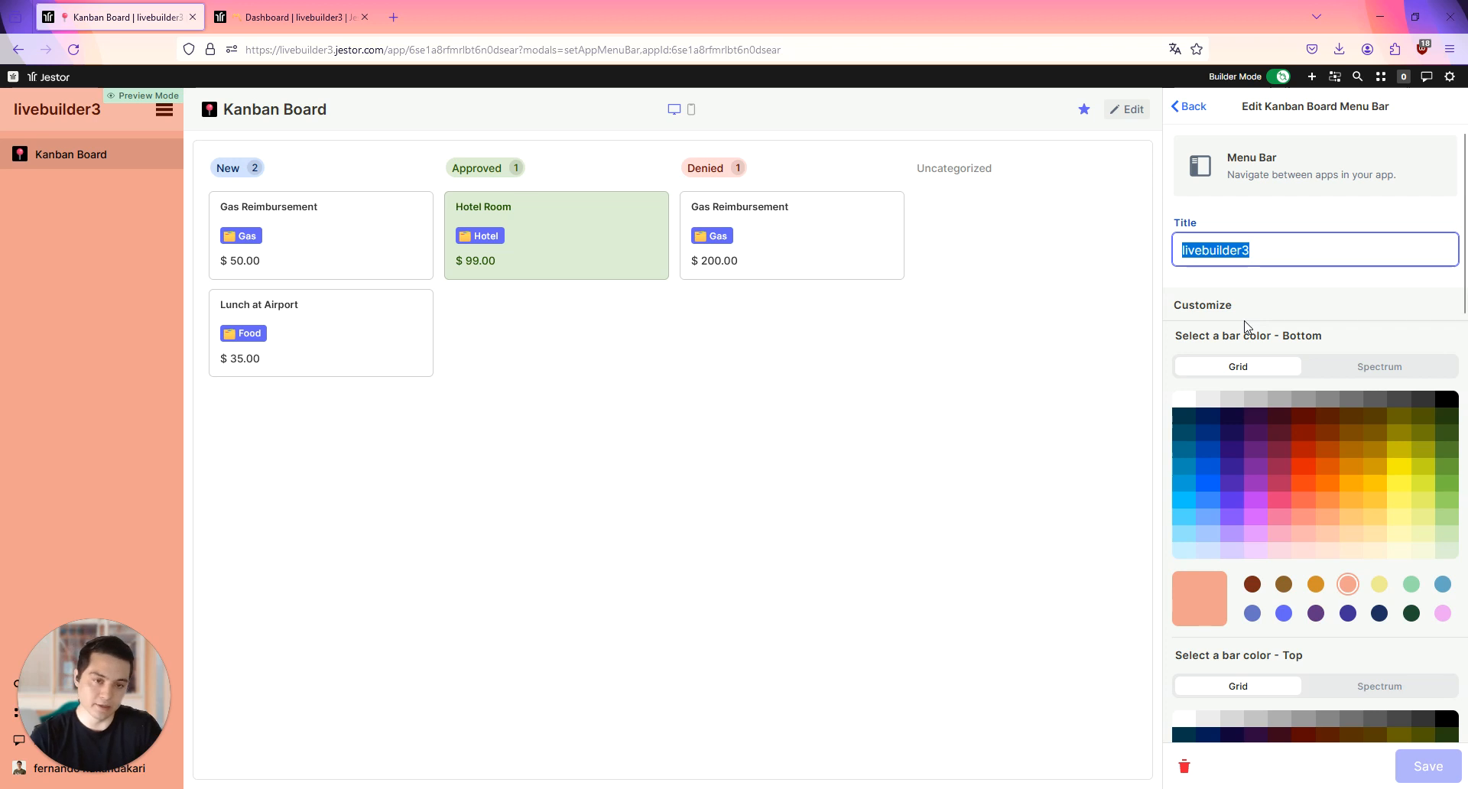
{"action": "type", "text": "Reimbursements"}
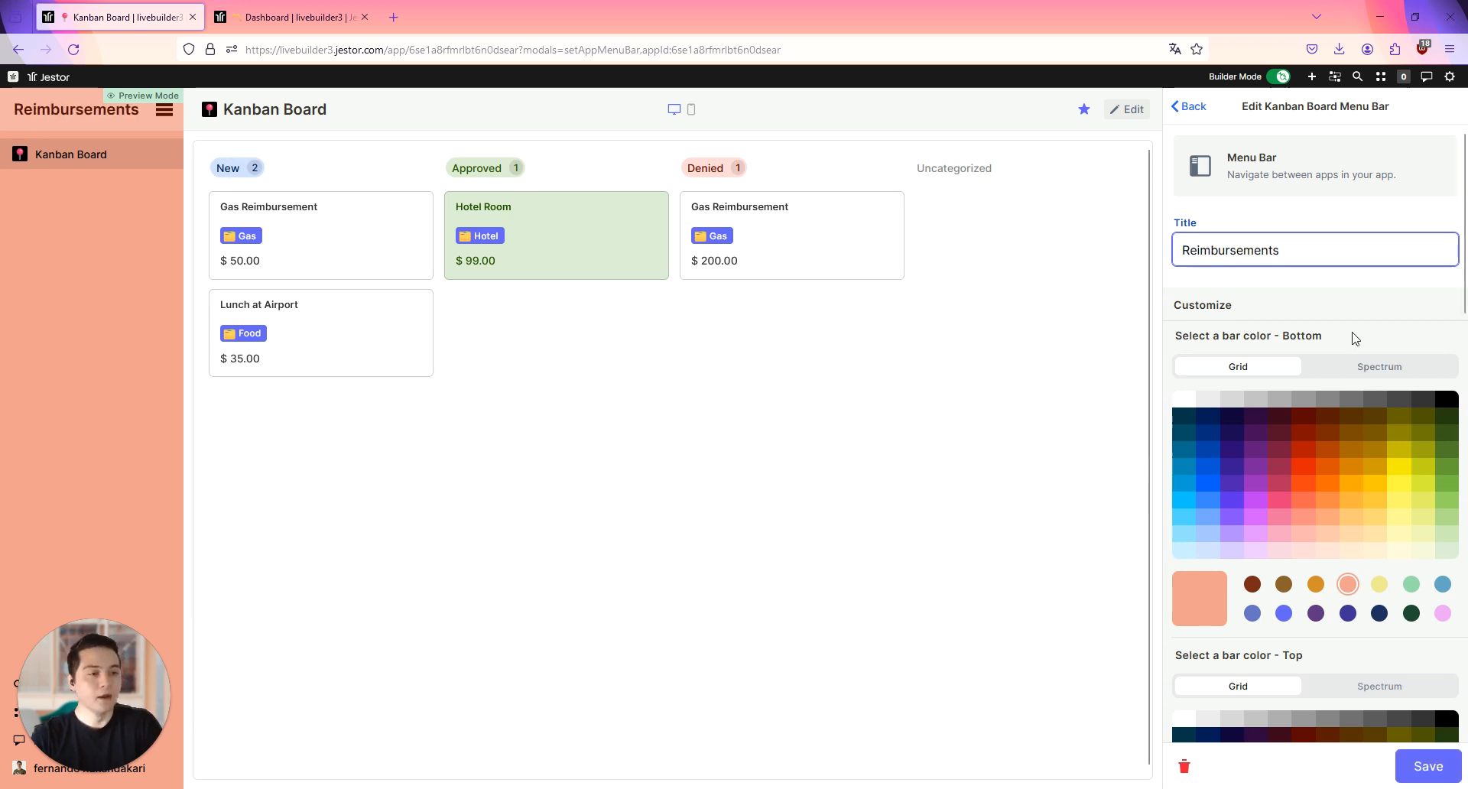
- Try a dark navy and a light gray as the menu bar's bottom color
{"action": "scroll", "coordinate": [1353, 338], "scroll_direction": "down", "scroll_amount": 2}
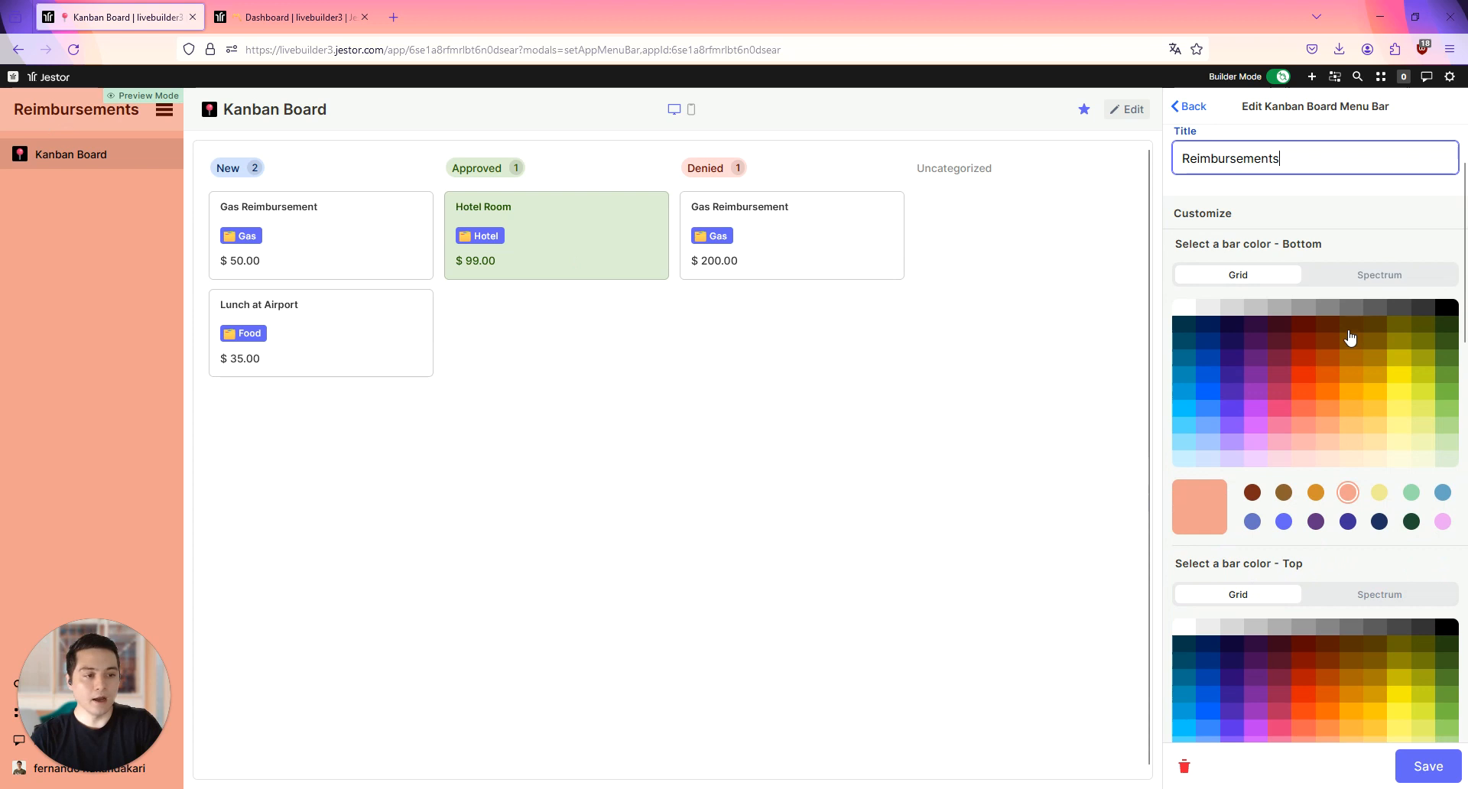
{"action": "left_click", "coordinate": [1236, 327]}
{"action": "scroll", "coordinate": [1202, 344], "scroll_direction": "down", "scroll_amount": 1}
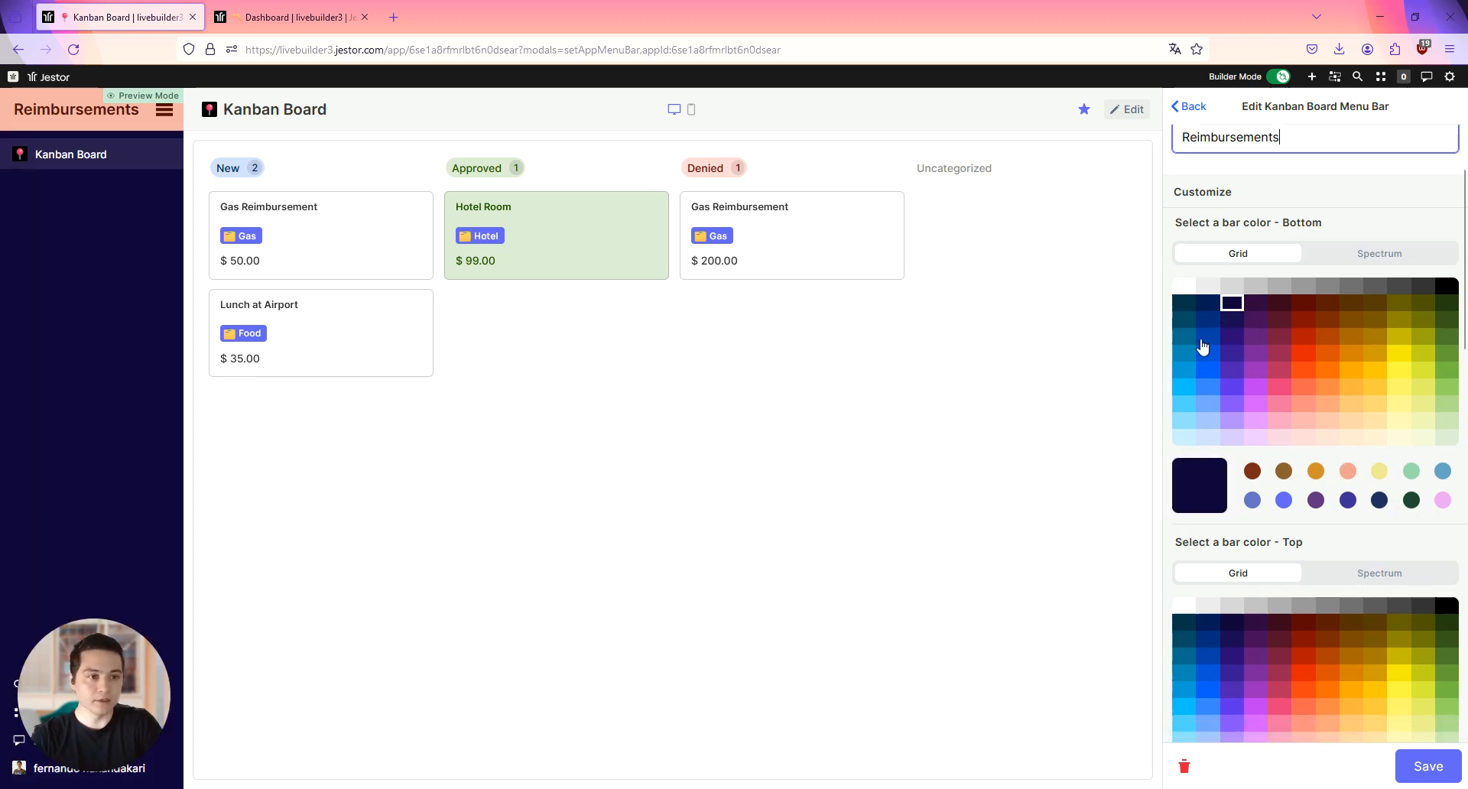
{"action": "scroll", "coordinate": [1202, 346], "scroll_direction": "down", "scroll_amount": 1}
{"action": "left_click", "coordinate": [1214, 218]}
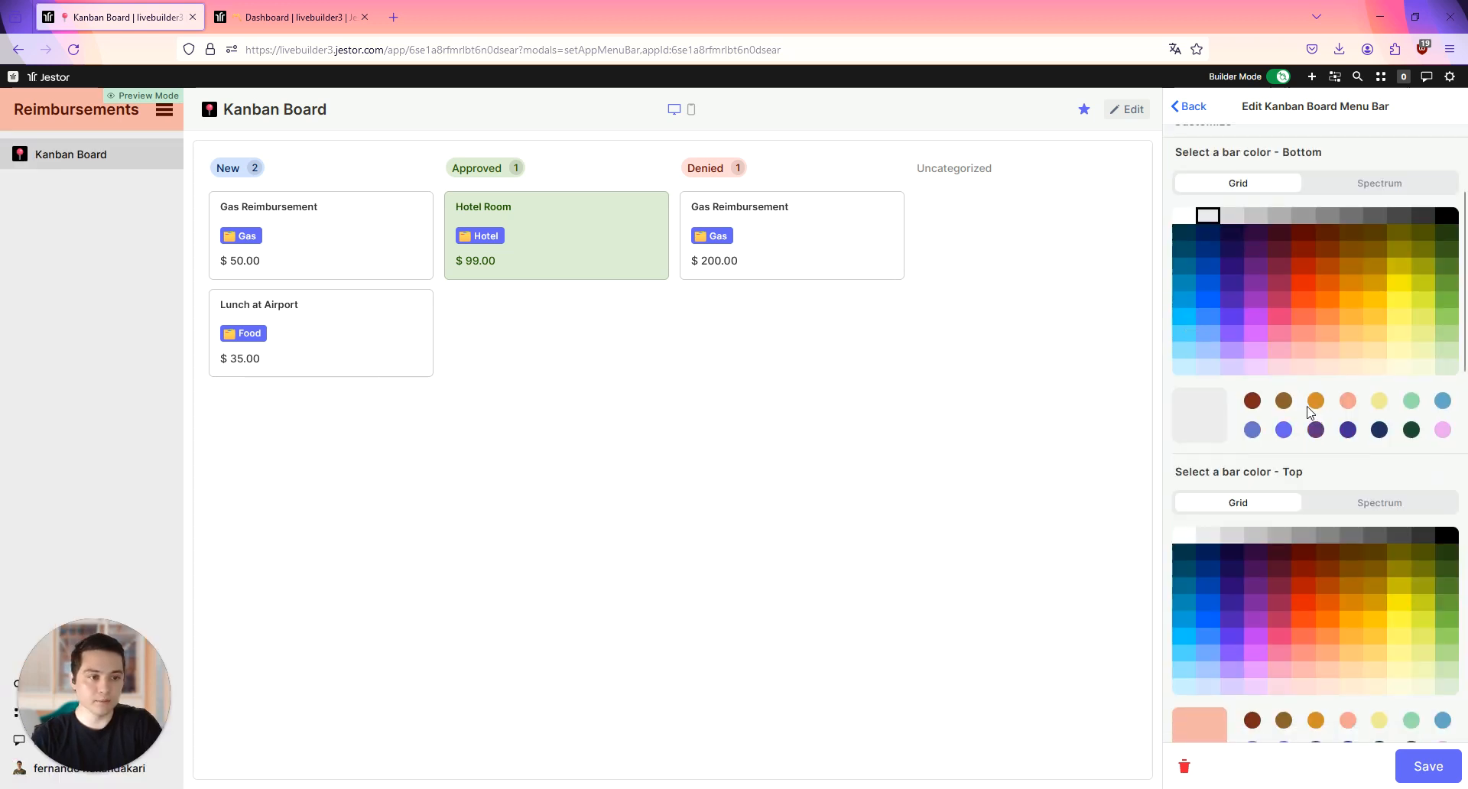
- Set the menu bar's bottom color to a pale cream (#faf3e3) and its top color to a dark indigo
{"action": "left_click", "coordinate": [1375, 369]}
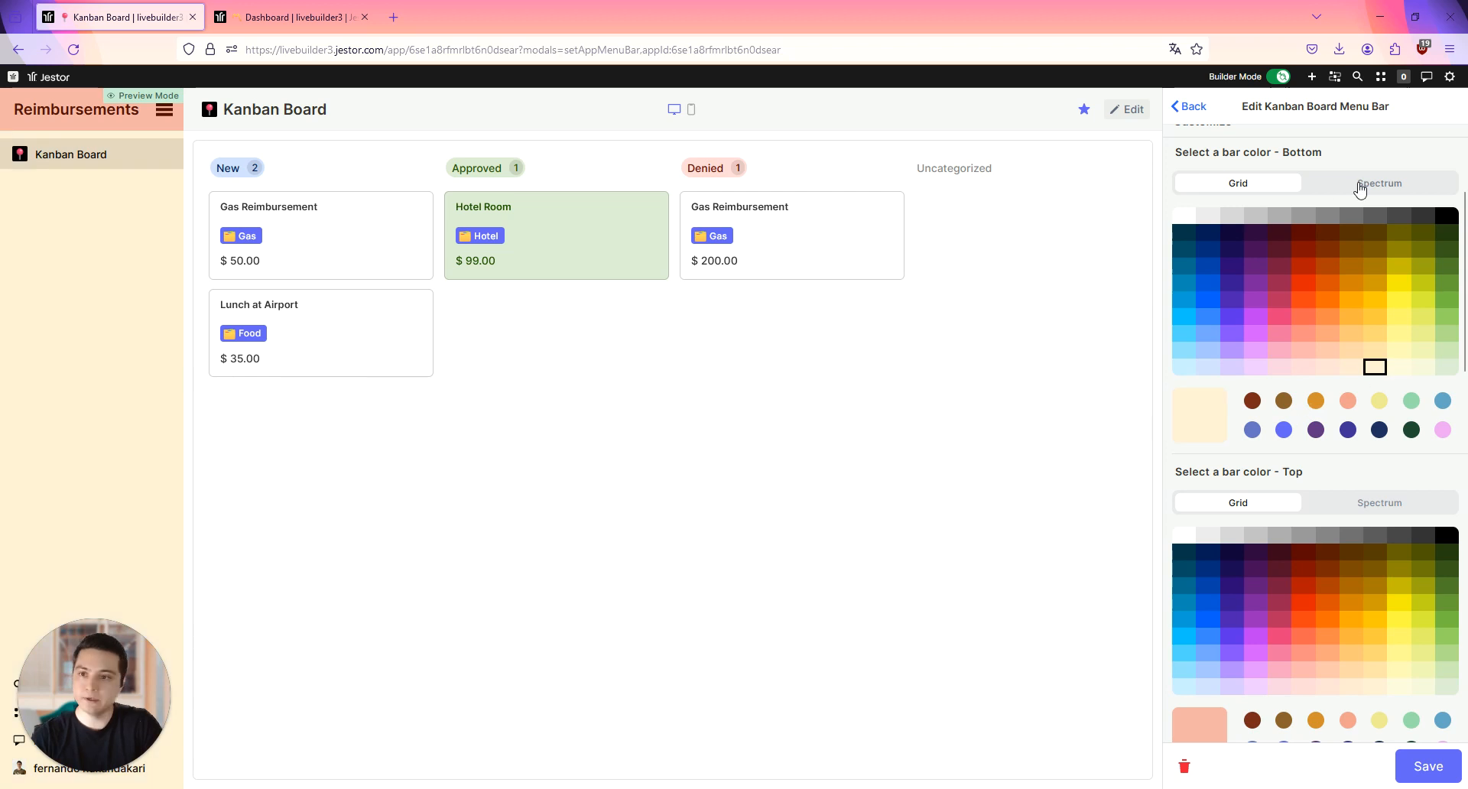
{"action": "left_click", "coordinate": [1346, 184]}
{"action": "left_click_drag", "start_coordinate": [1202, 215], "coordinate": [1197, 211]}
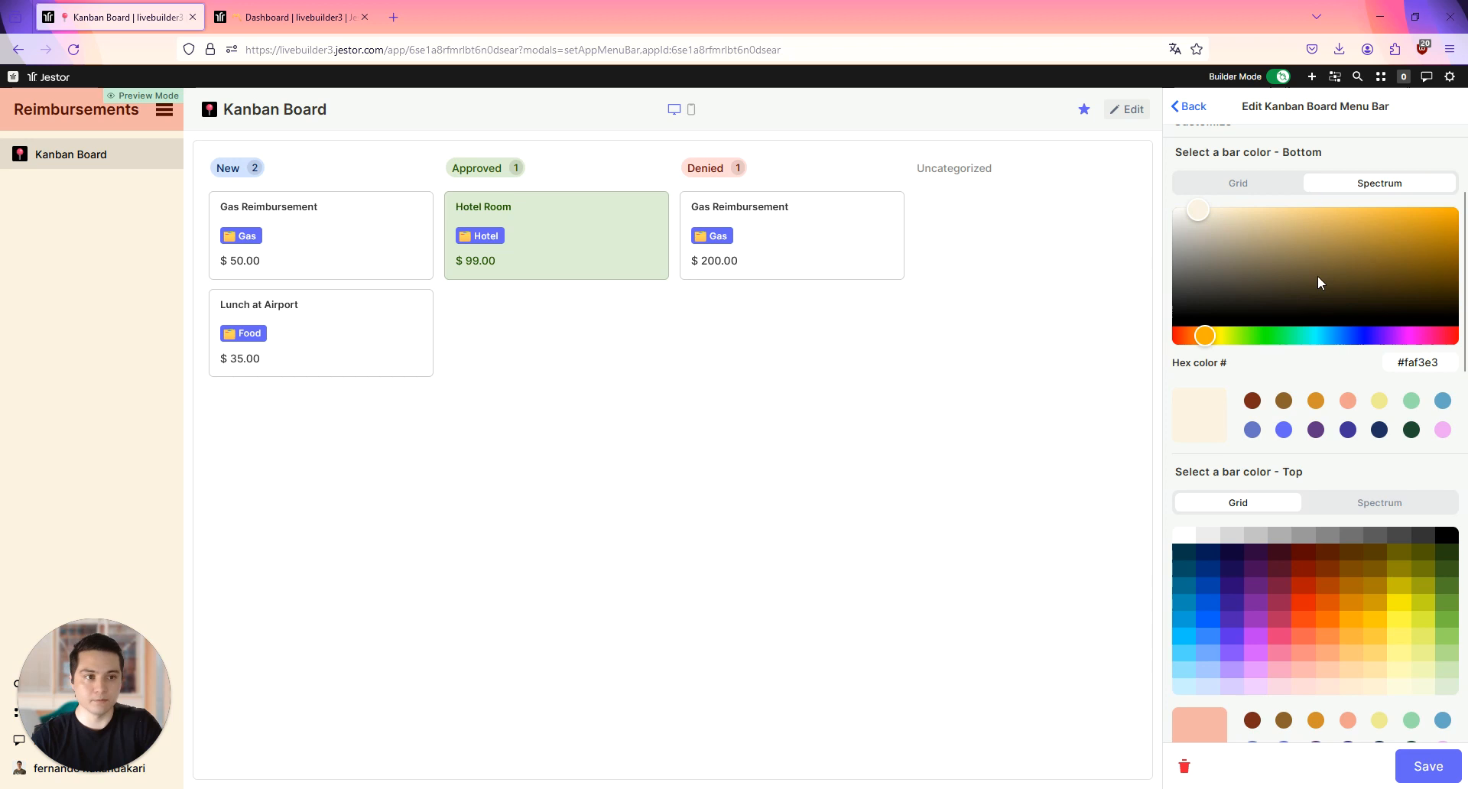
{"action": "scroll", "coordinate": [1312, 520], "scroll_direction": "down", "scroll_amount": 2}
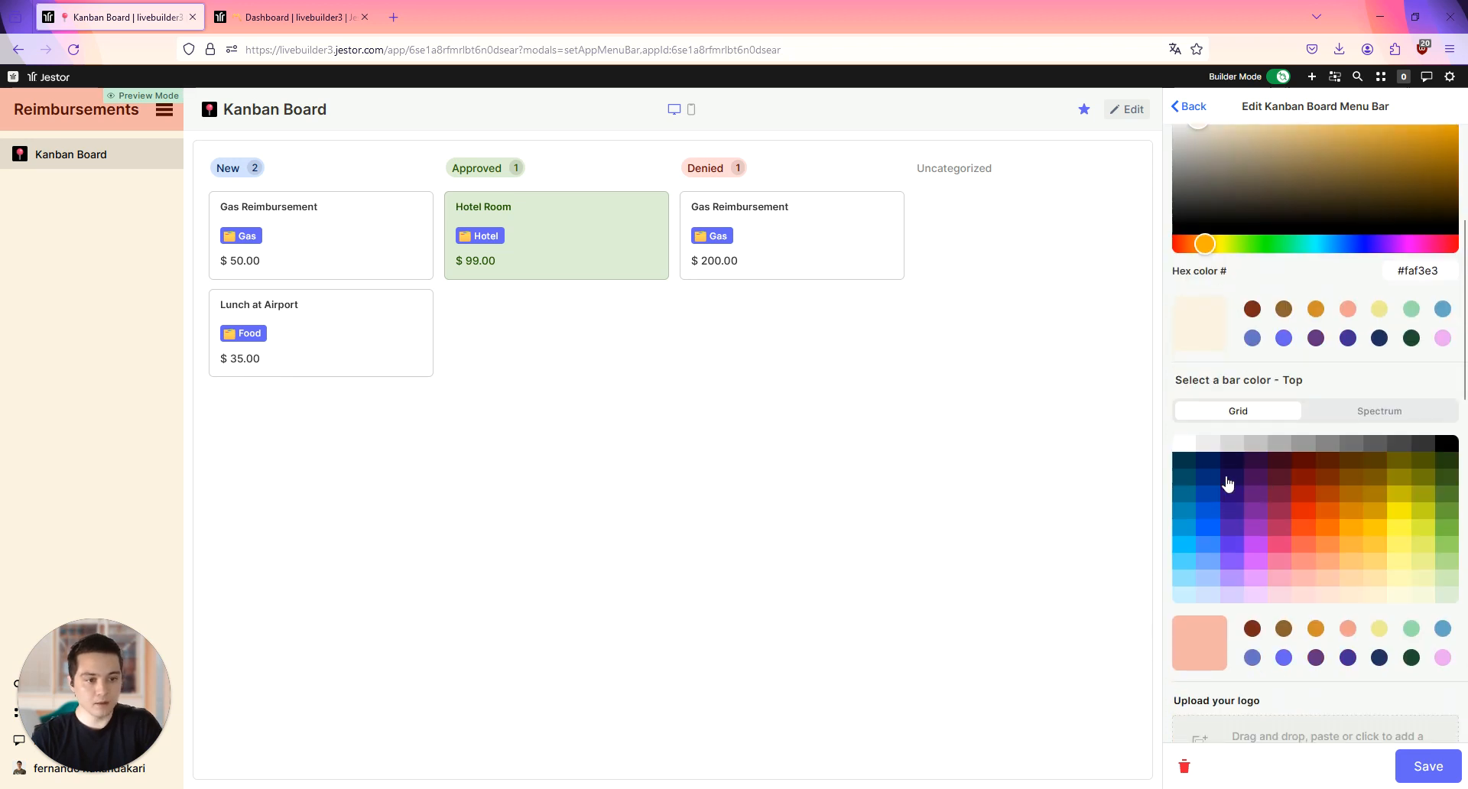
{"action": "left_click", "coordinate": [1222, 480]}
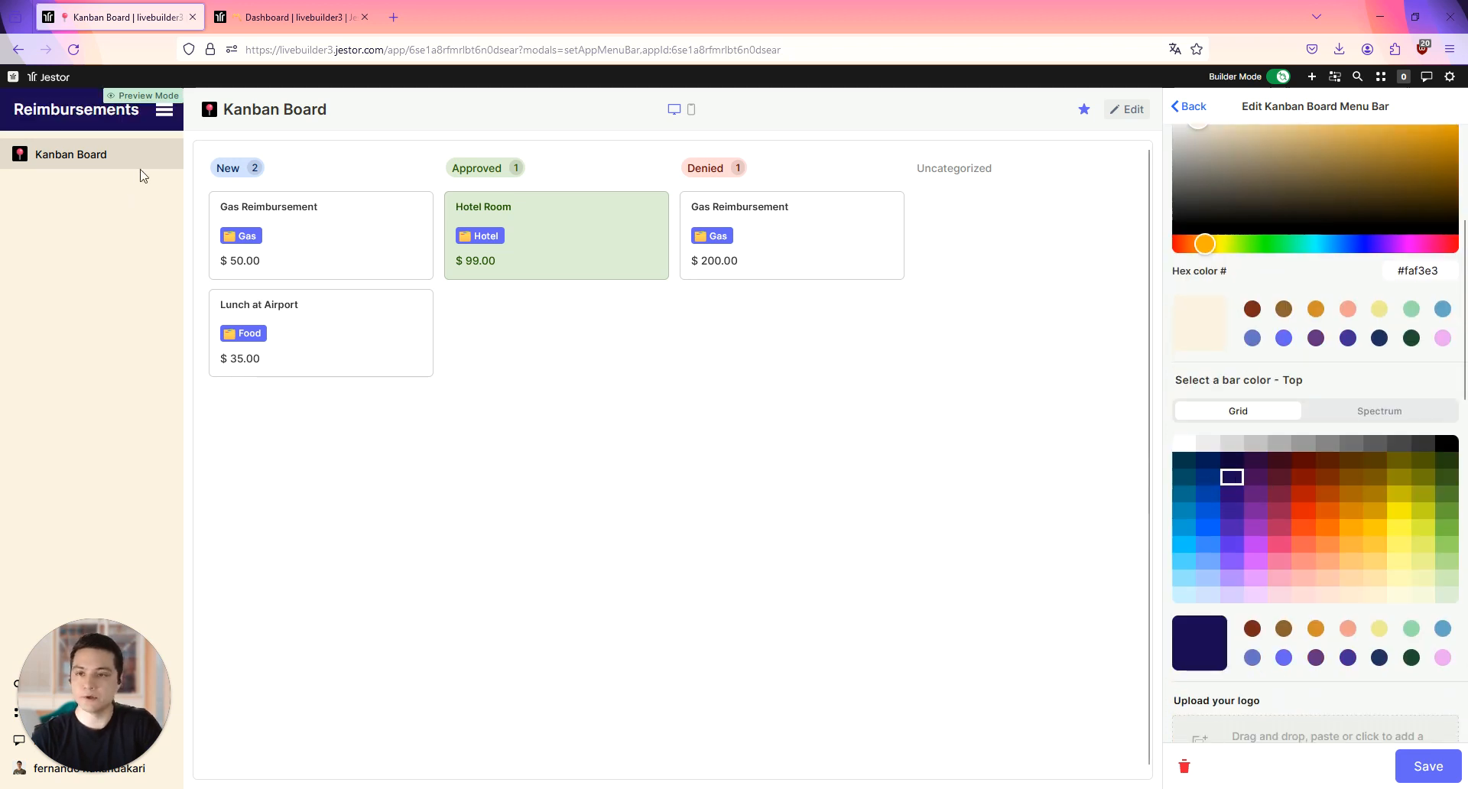
- Add the Dashboard app to the menu bar's apps below Kanban Board
{"action": "scroll", "coordinate": [1295, 487], "scroll_direction": "down", "scroll_amount": 3}
{"action": "scroll", "coordinate": [1294, 487], "scroll_direction": "down", "scroll_amount": 3}
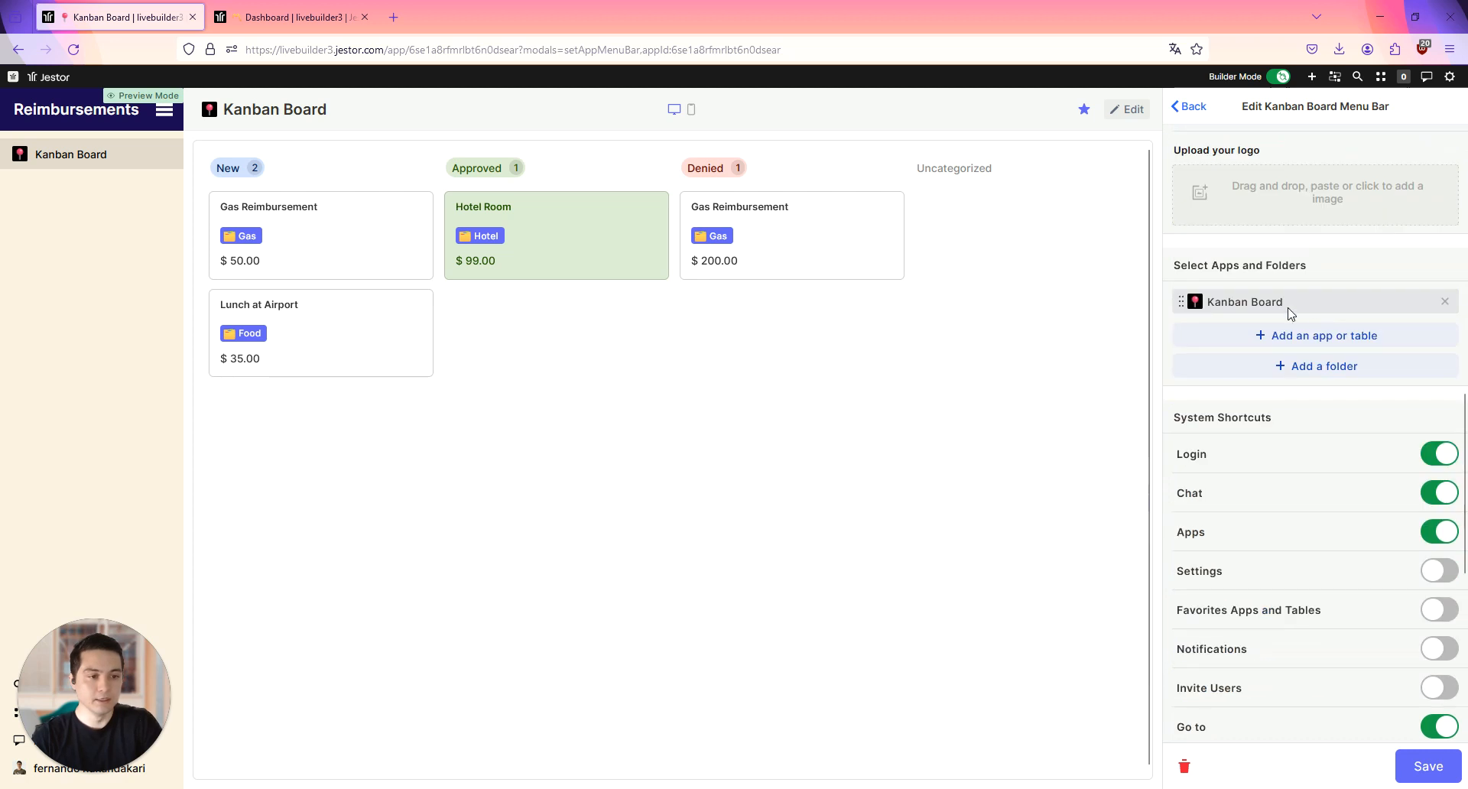
{"action": "scroll", "coordinate": [1315, 332], "scroll_direction": "up", "scroll_amount": 1}
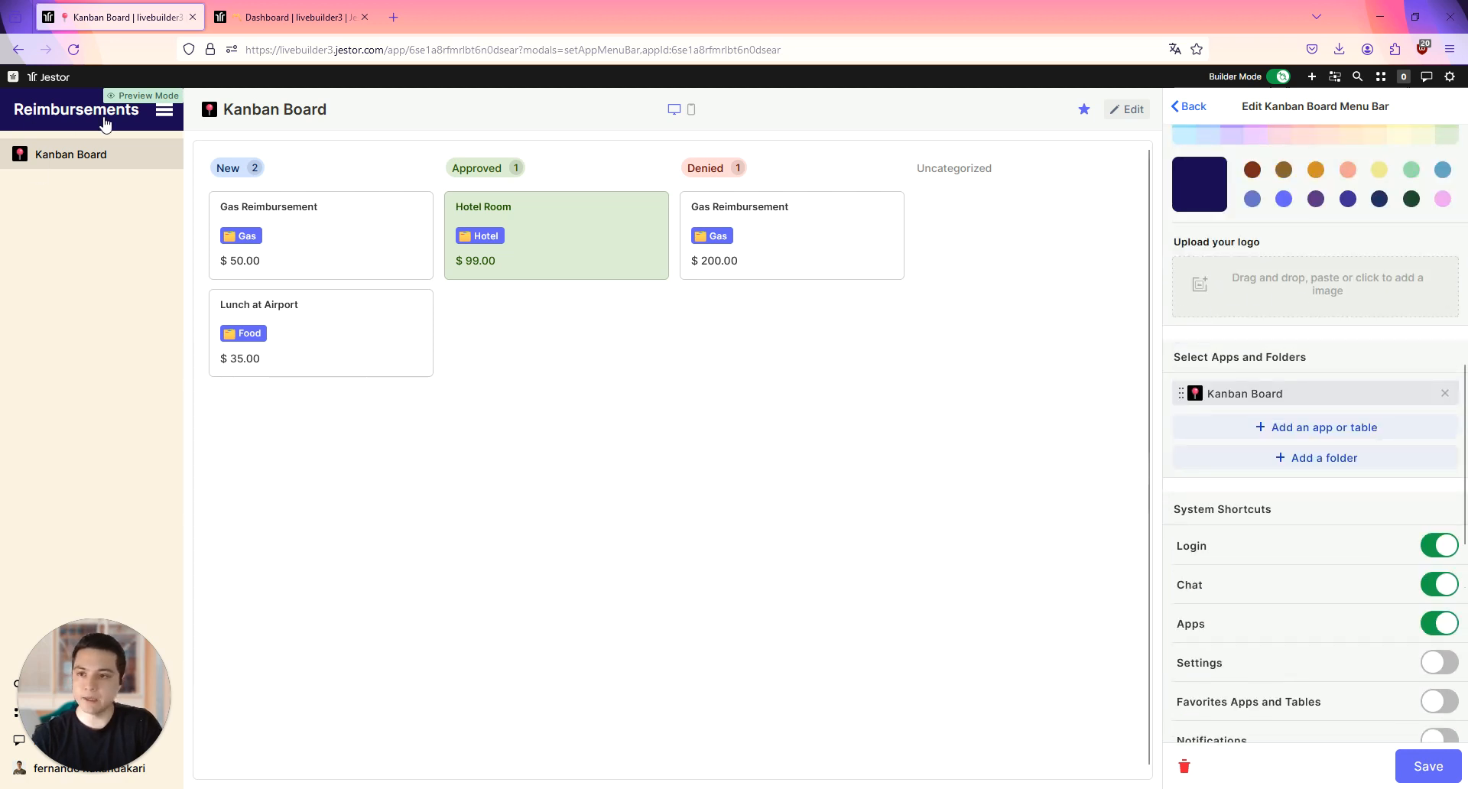
{"action": "scroll", "coordinate": [1292, 336], "scroll_direction": "down", "scroll_amount": 1}
{"action": "scroll", "coordinate": [1292, 336], "scroll_direction": "down", "scroll_amount": 1}
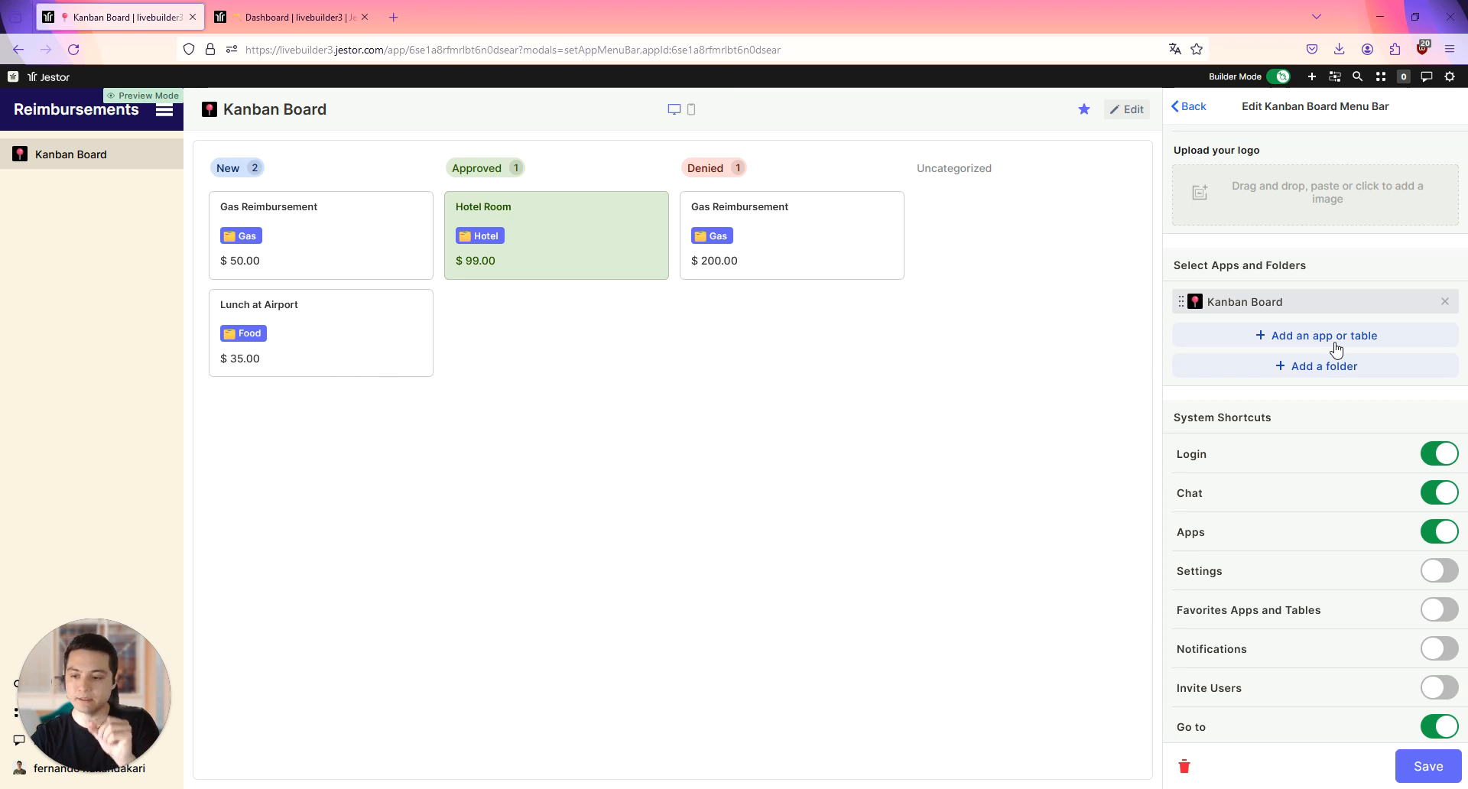
{"action": "left_click", "coordinate": [1336, 343]}
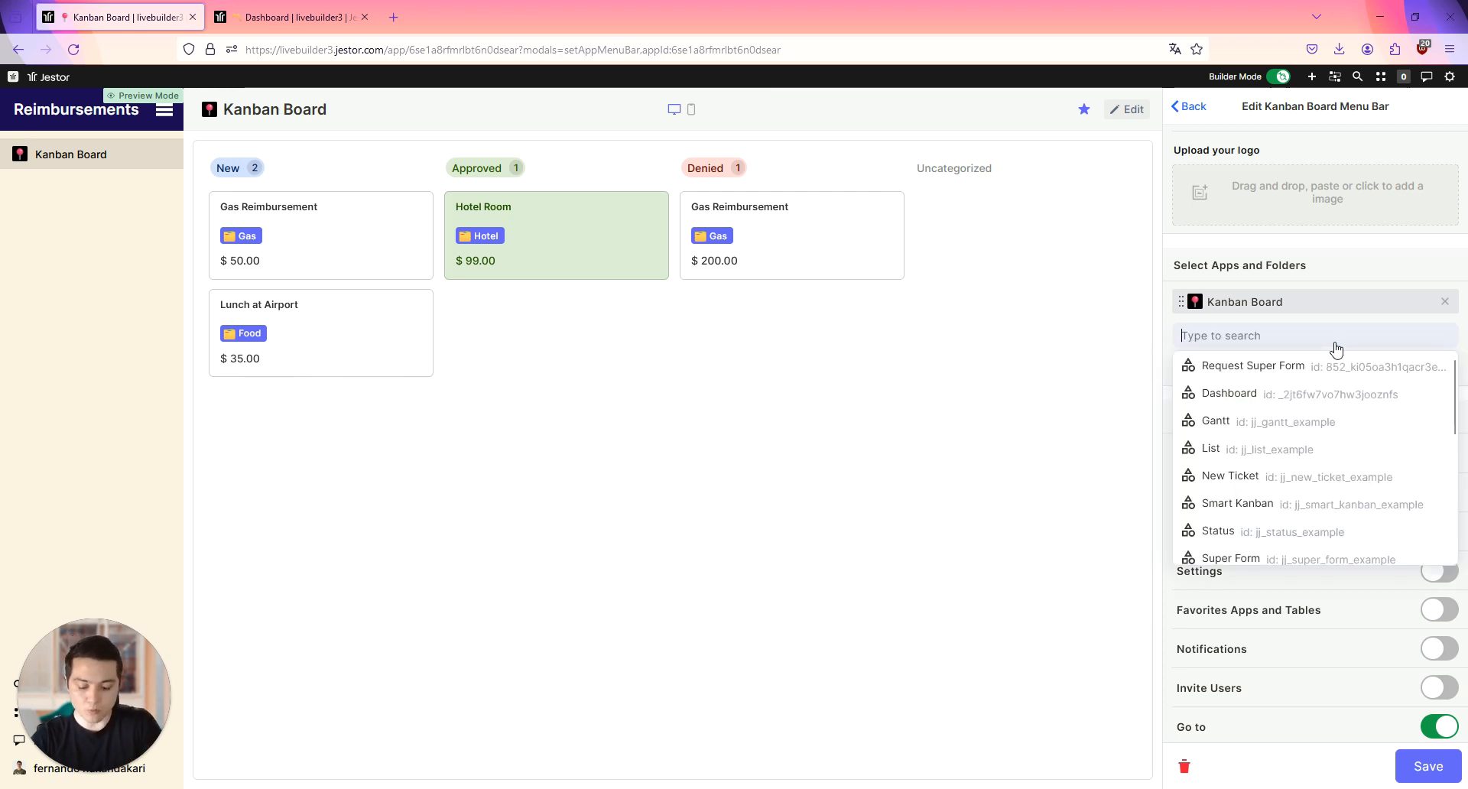
{"action": "type", "text": "dsh"}
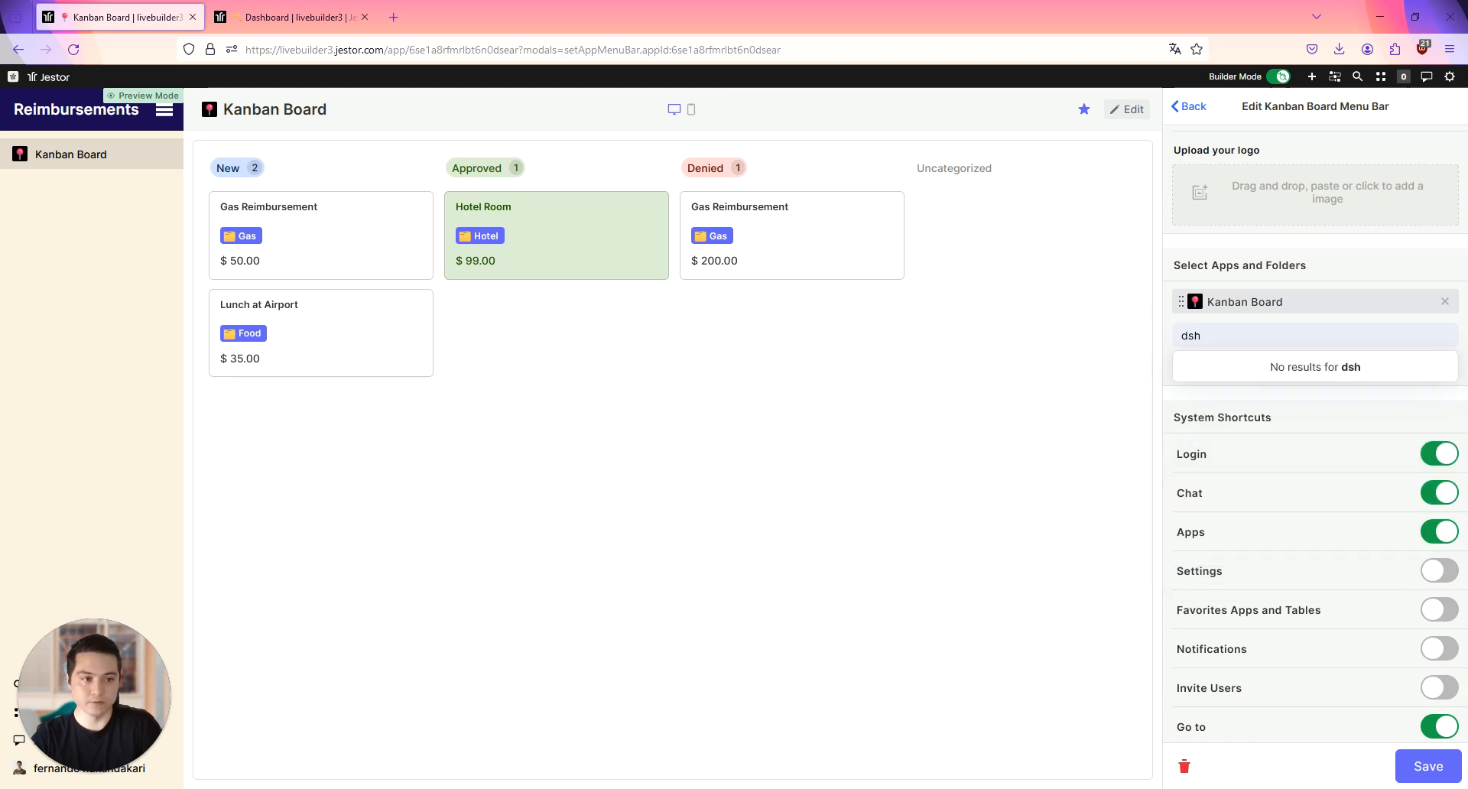
{"action": "key", "text": "BackSpace"}
{"action": "key", "text": "BackSpace"}
{"action": "type", "text": "as"}
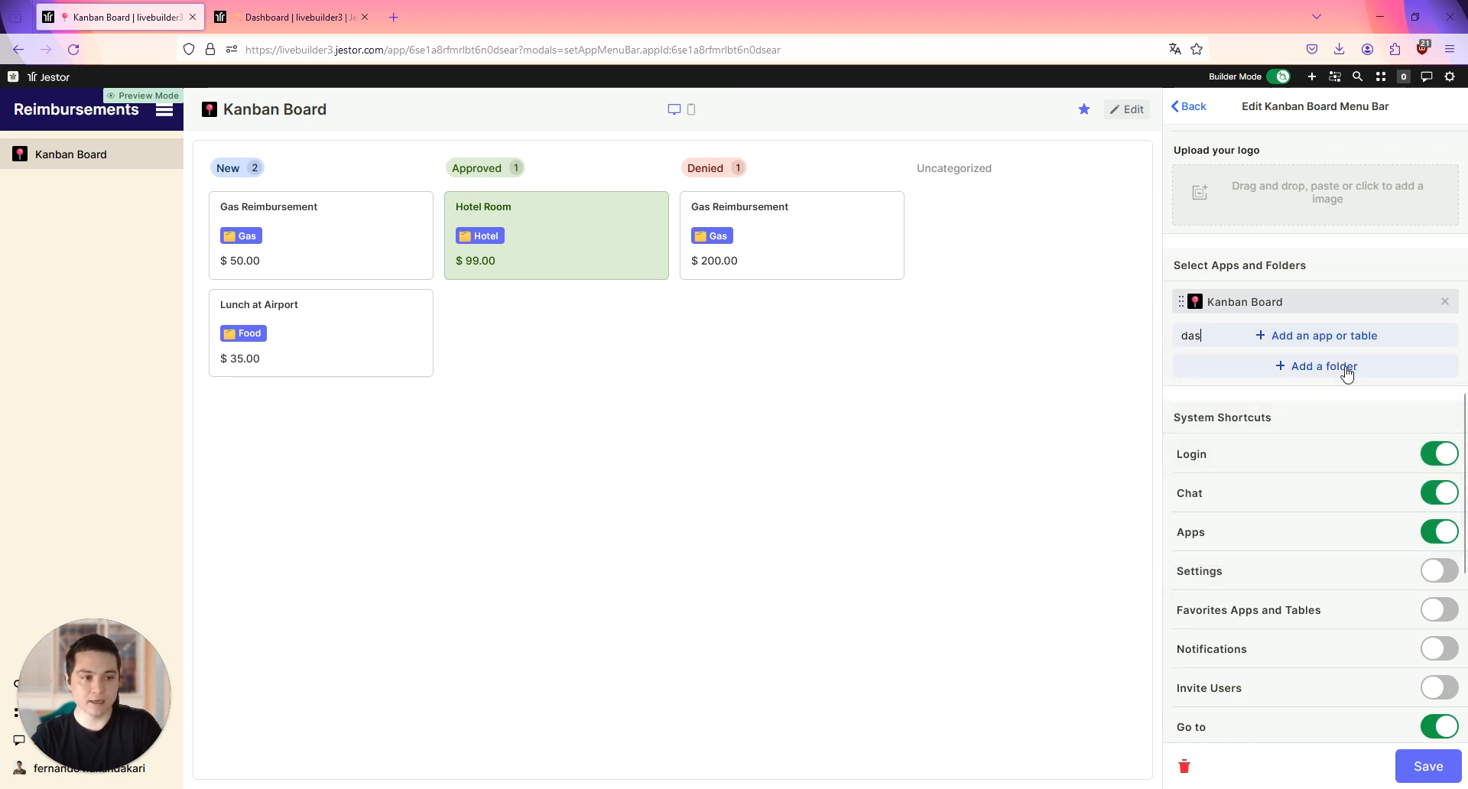
{"action": "left_click", "coordinate": [1342, 367]}
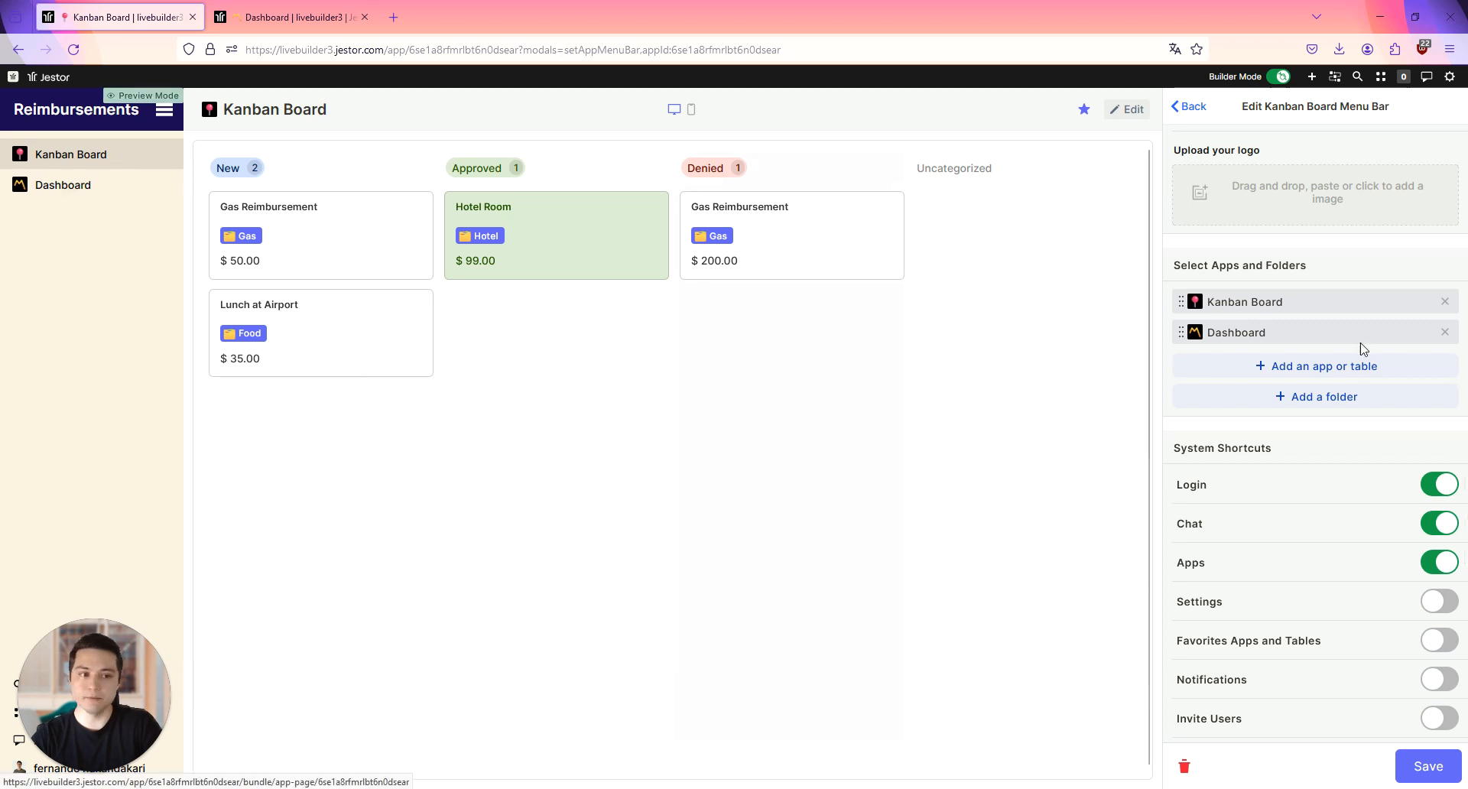
- Add a folder titled "App Pages" enclosing Kanban Board and Dashboard, and test collapsing and expanding it in the preview
{"action": "left_click", "coordinate": [1346, 399]}
{"action": "double_click", "coordinate": [1272, 253]}
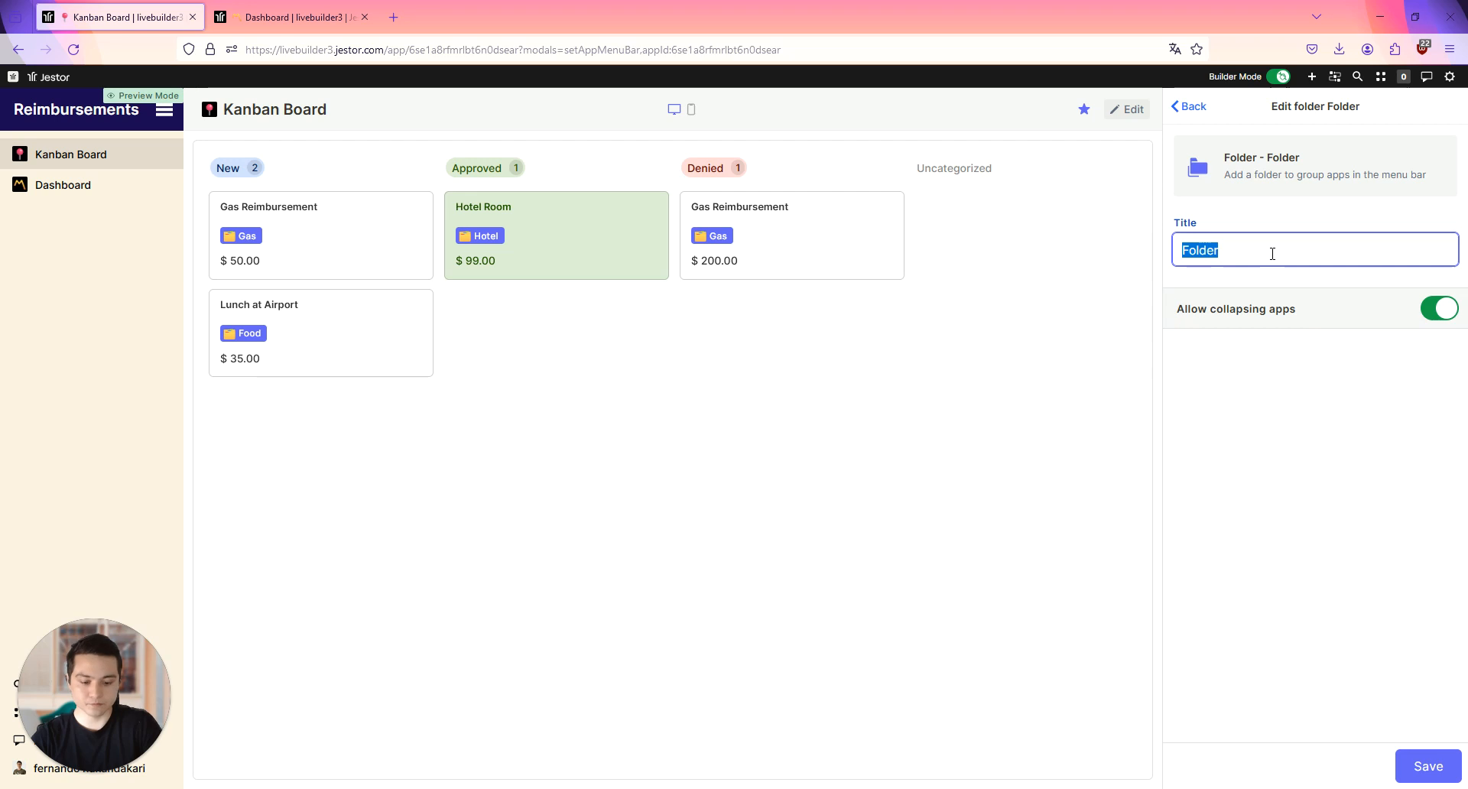
{"action": "type", "text": "App Pages"}
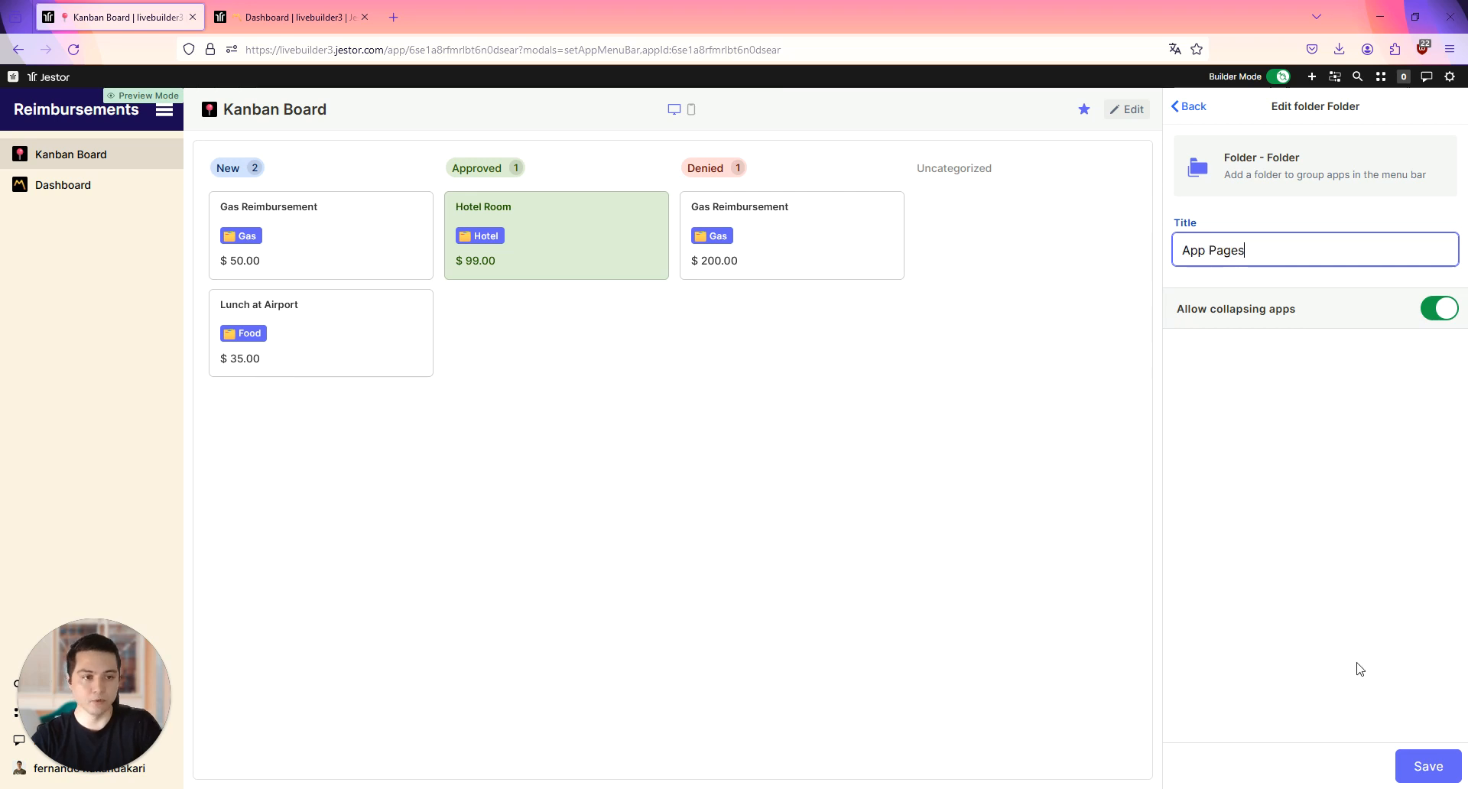
{"action": "left_click", "coordinate": [1415, 766]}
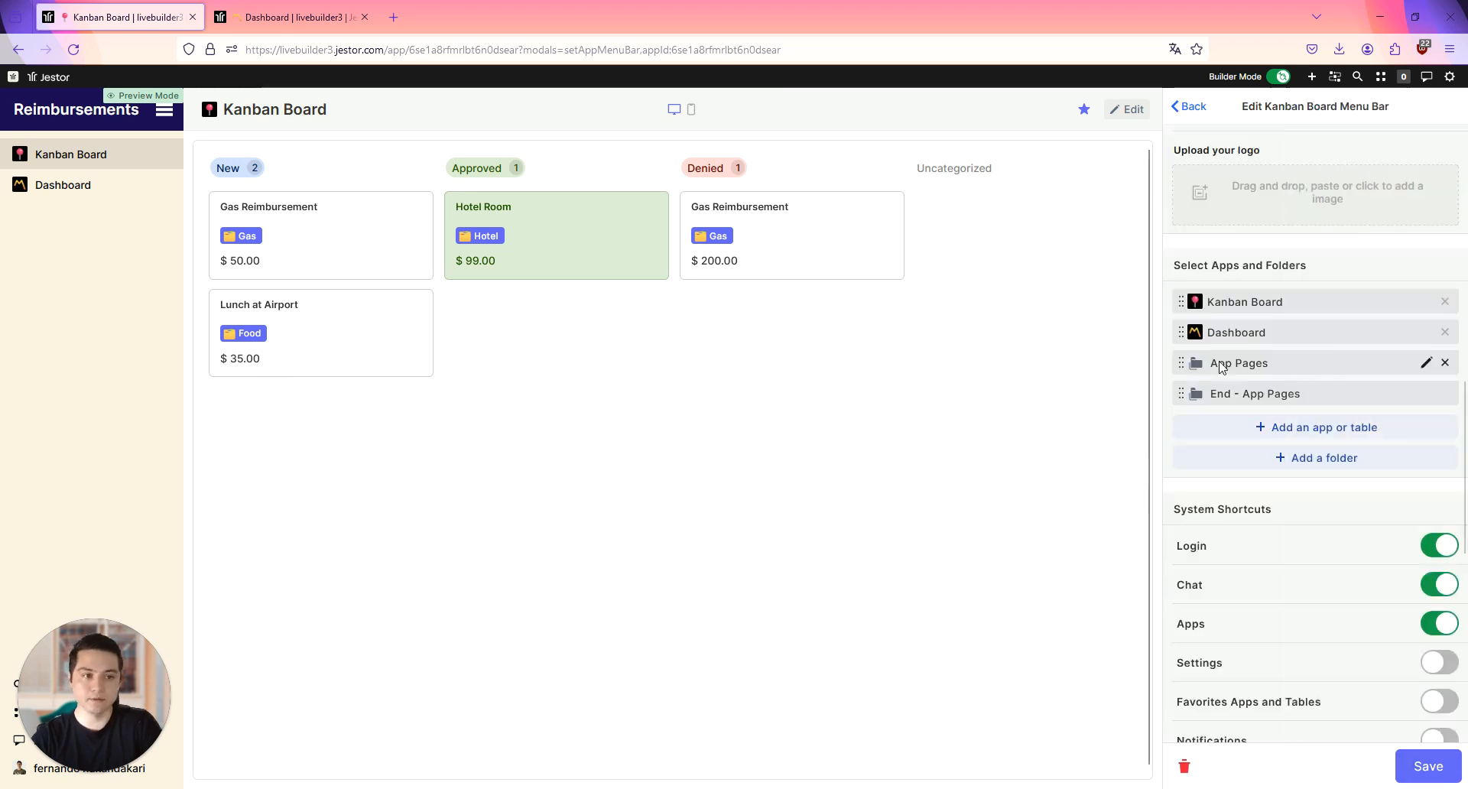
{"action": "left_click_drag", "start_coordinate": [1219, 318], "coordinate": [1217, 303]}
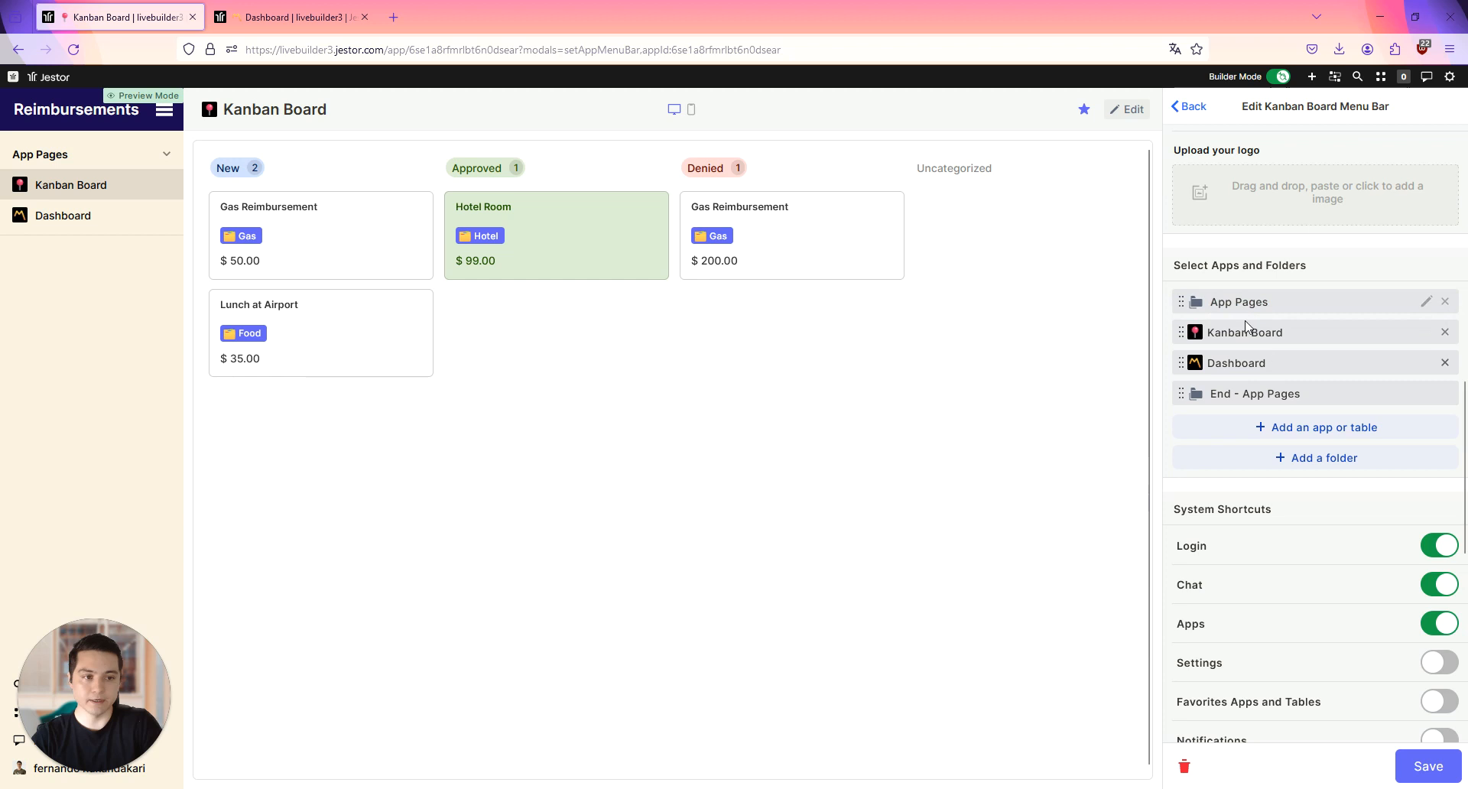
{"action": "left_click", "coordinate": [166, 158]}
{"action": "left_click", "coordinate": [166, 157]}
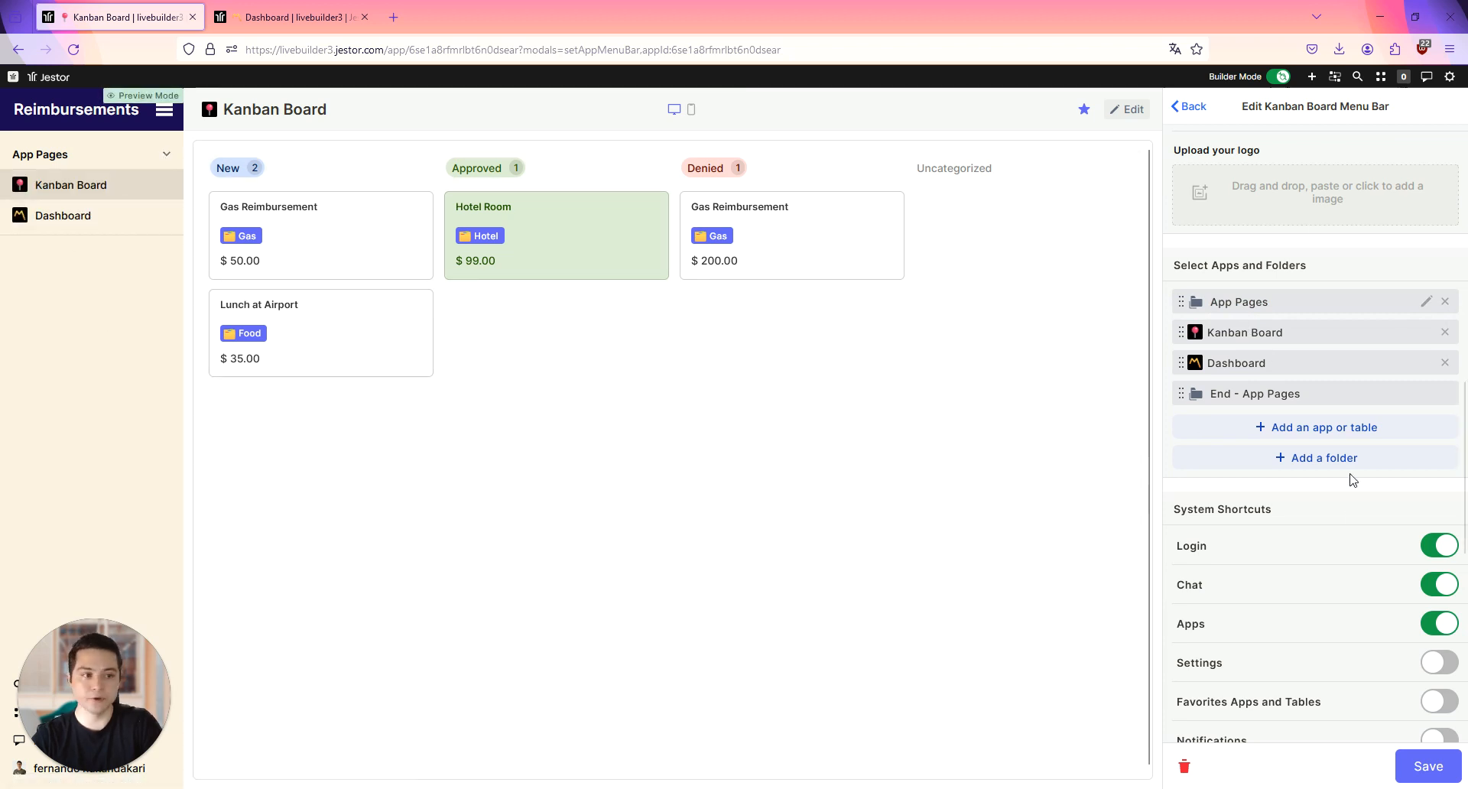
- Add the Requests and Categories tables to the menu bar below the App Pages folder
{"action": "left_click", "coordinate": [1350, 434]}
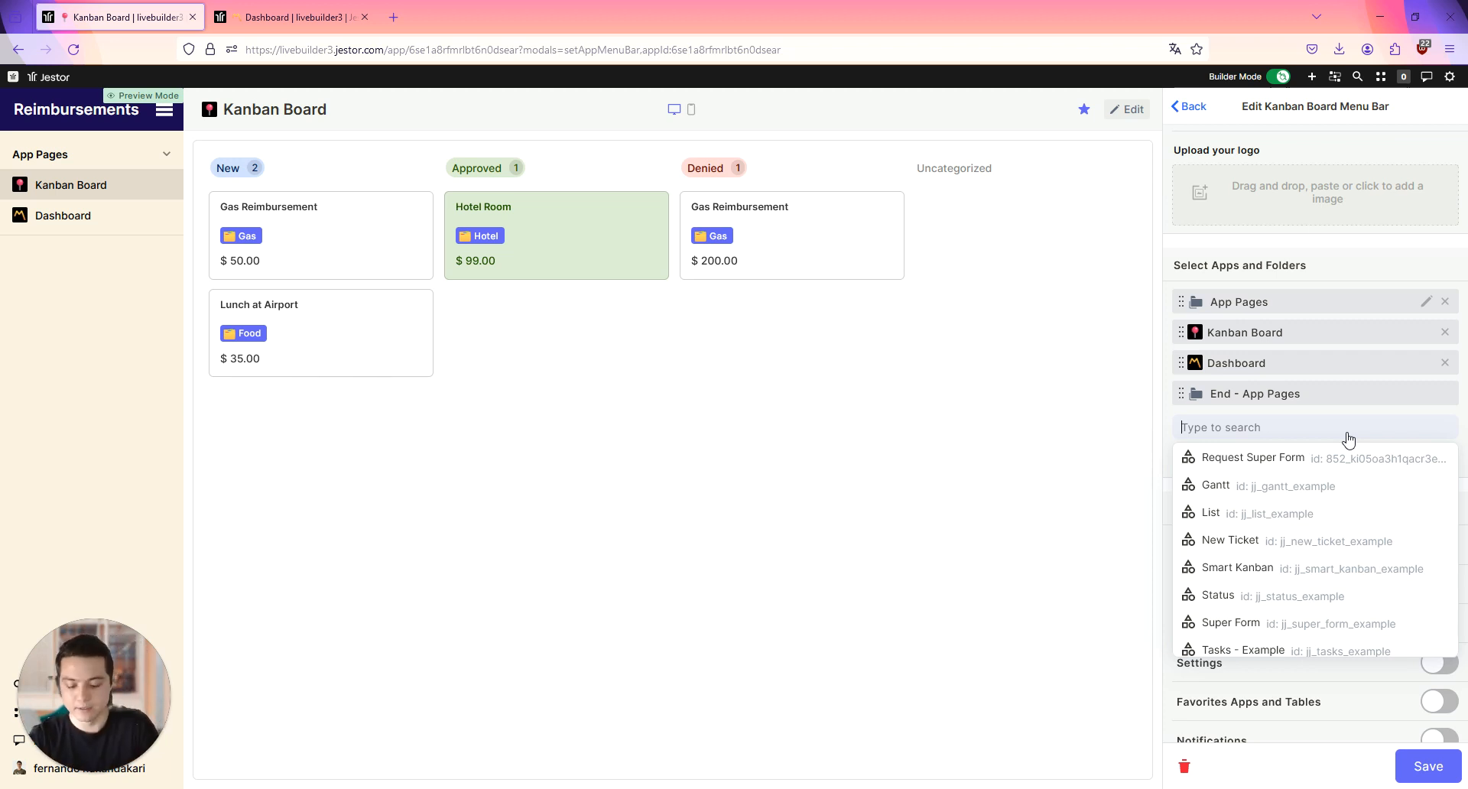
{"action": "type", "text": "req"}
{"action": "left_click", "coordinate": [1324, 485]}
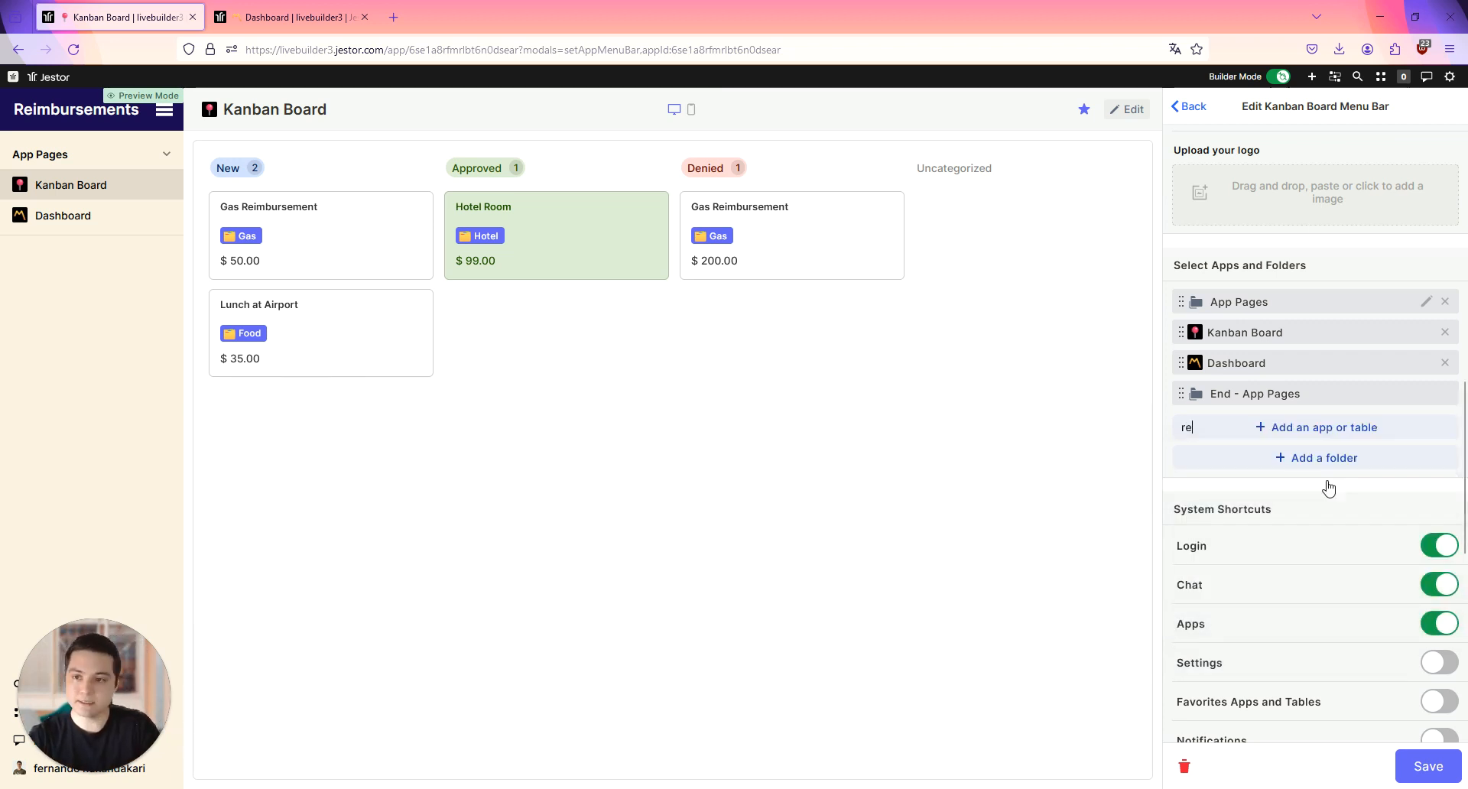
{"action": "left_click", "coordinate": [1328, 458]}
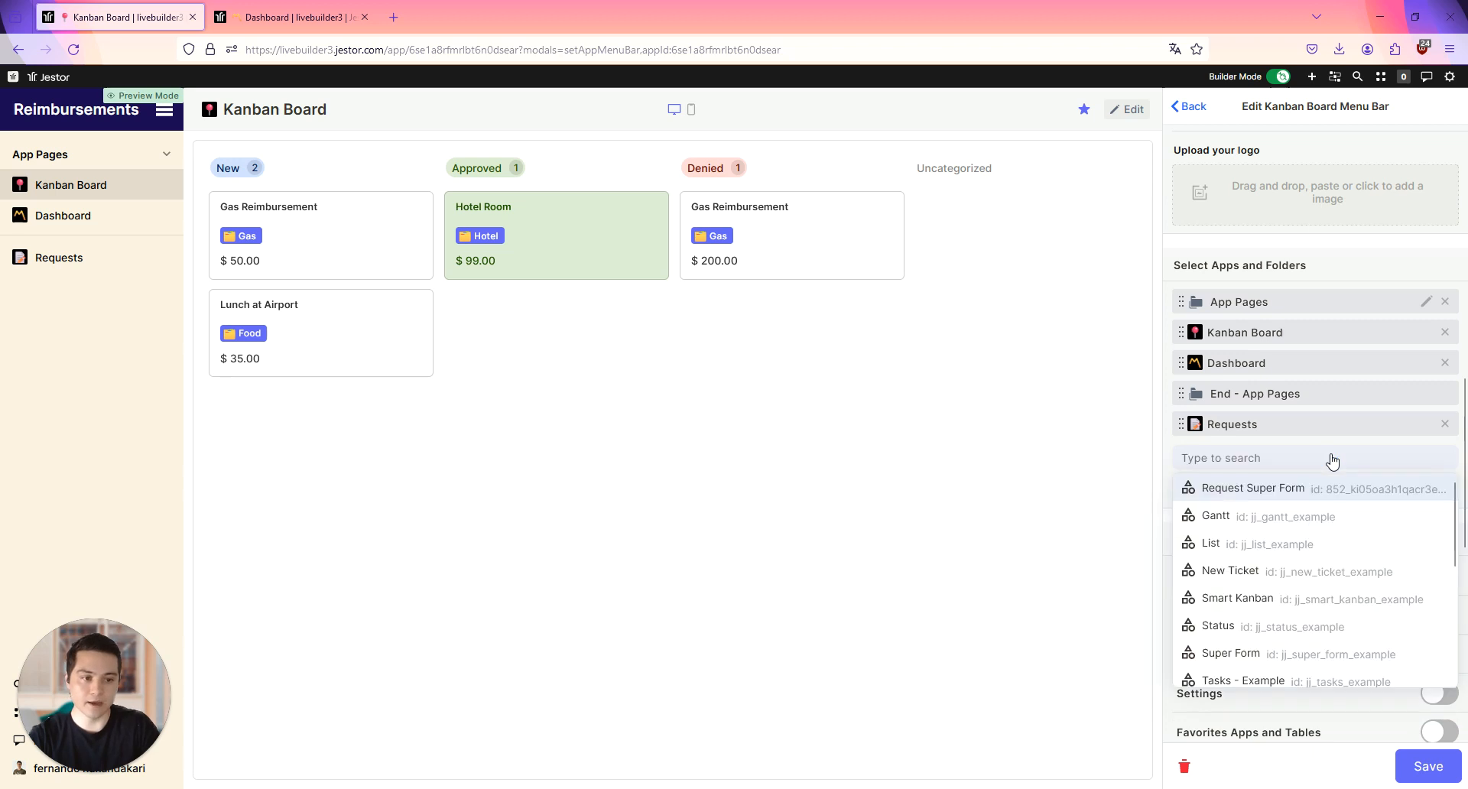
{"action": "type", "text": "categor"}
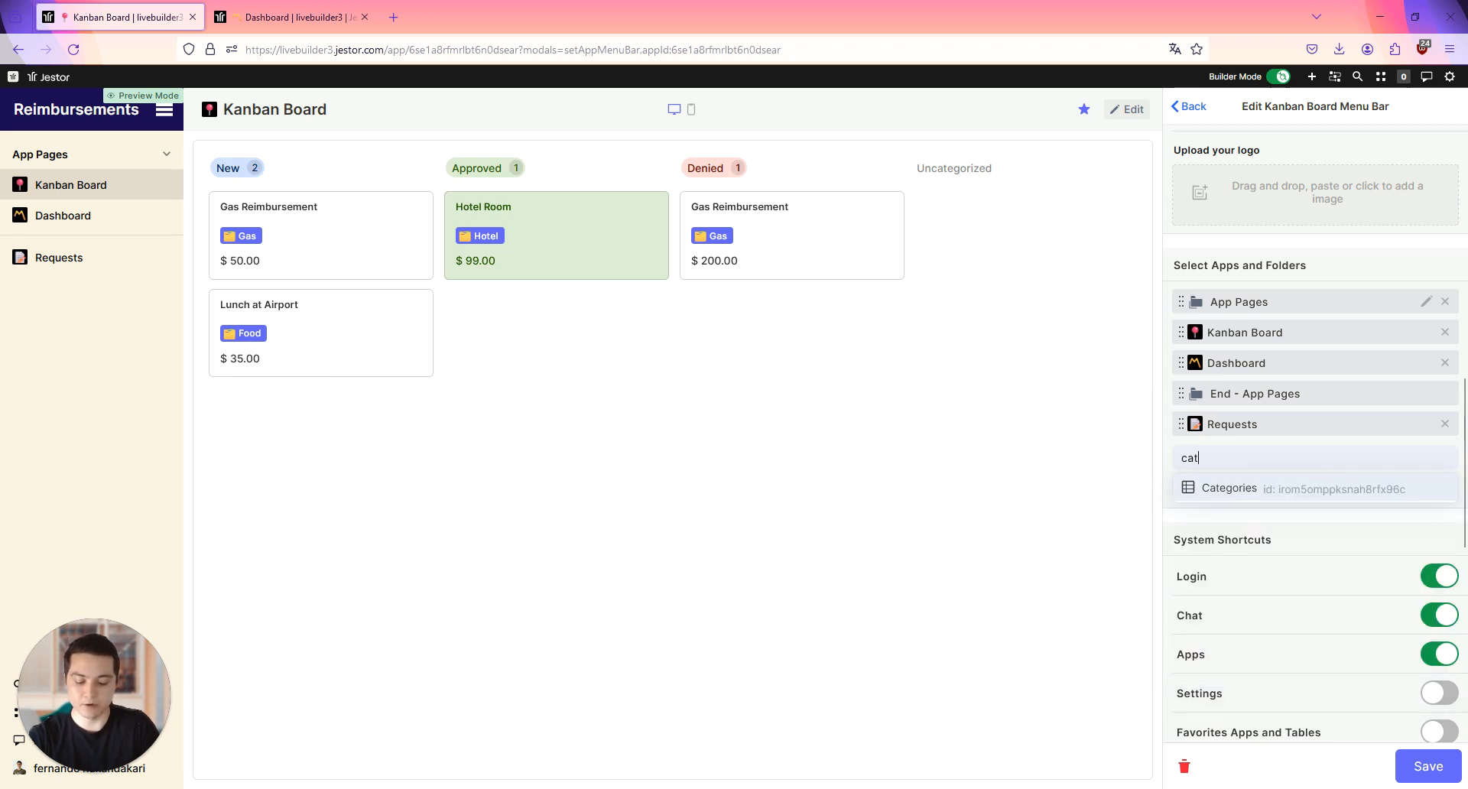
{"action": "left_click", "coordinate": [1326, 495]}
- Add a folder titled "Databases" and arrange it so that it encloses Requests and Categories
{"action": "left_click", "coordinate": [1334, 517]}
{"action": "double_click", "coordinate": [1255, 255]}
{"action": "type", "text": "Daat"}
{"action": "type", "text": "bases"}
{"action": "left_click", "coordinate": [1431, 765]}
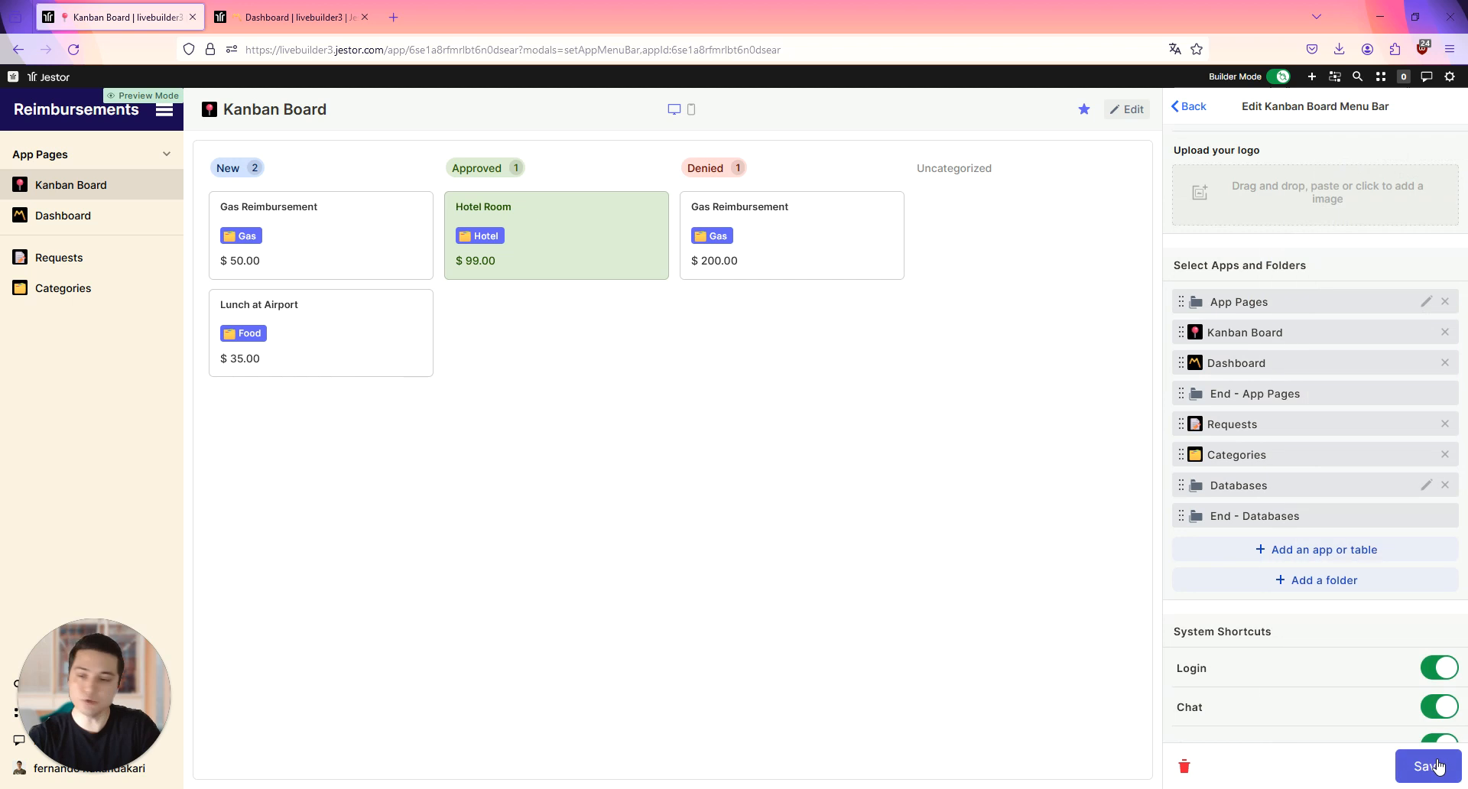
{"action": "left_click_drag", "start_coordinate": [1345, 475], "coordinate": [1343, 442]}
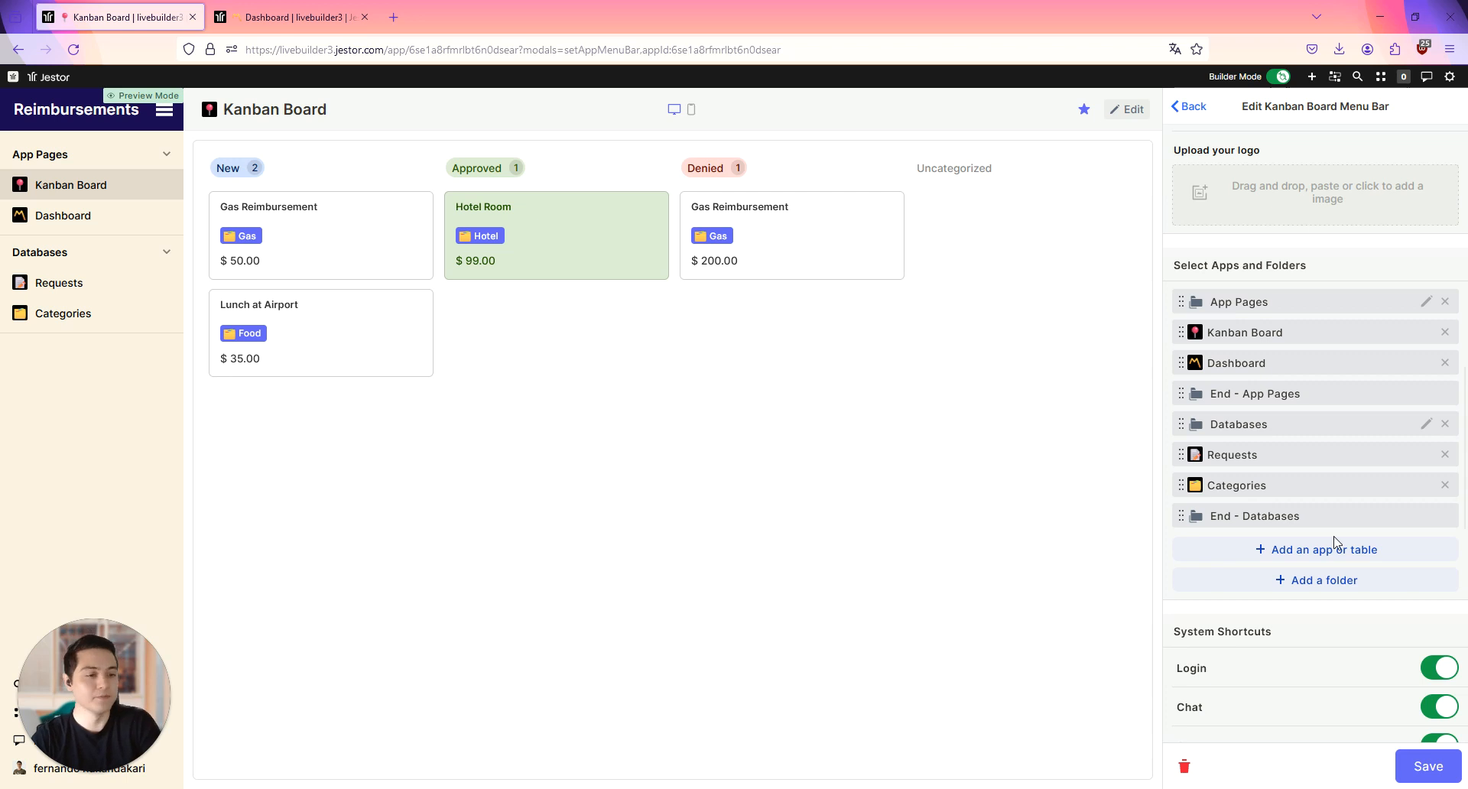
- Review the system shortcuts and preferences, save the menu bar, and turn off Builder Mode
{"action": "scroll", "coordinate": [1392, 621], "scroll_direction": "down", "scroll_amount": 3}
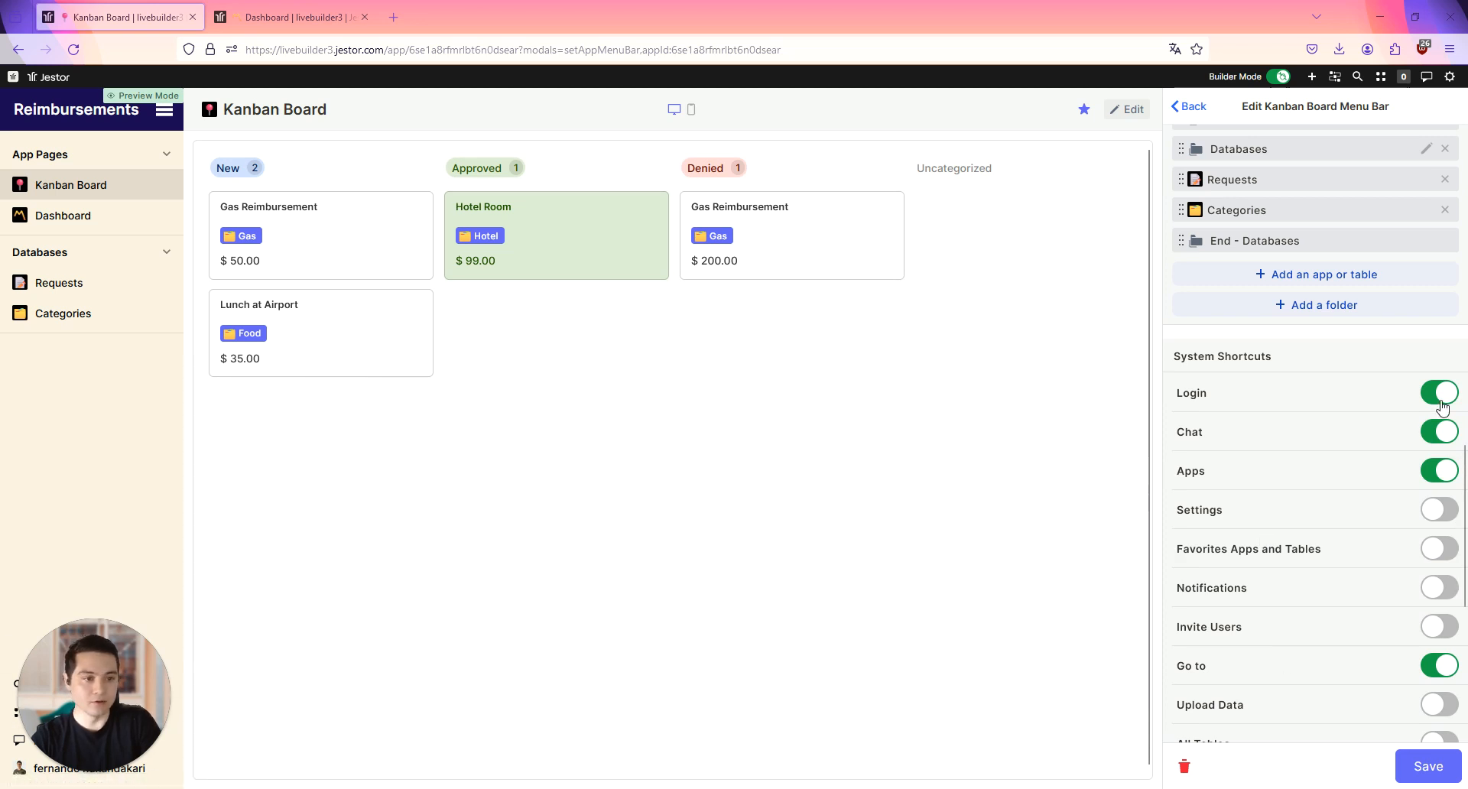
{"action": "scroll", "coordinate": [1395, 542], "scroll_direction": "down", "scroll_amount": 2}
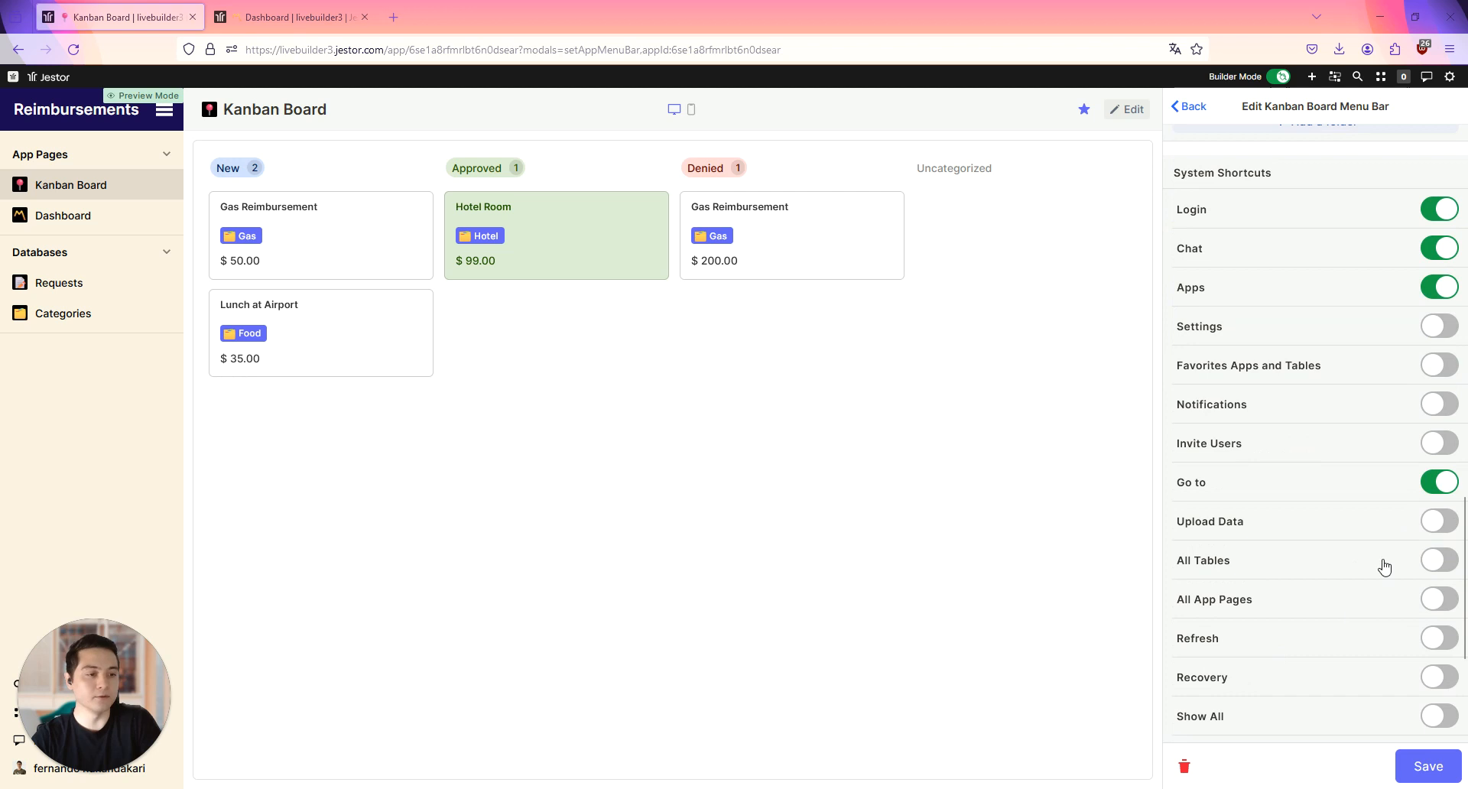
{"action": "scroll", "coordinate": [1293, 604], "scroll_direction": "down", "scroll_amount": 3}
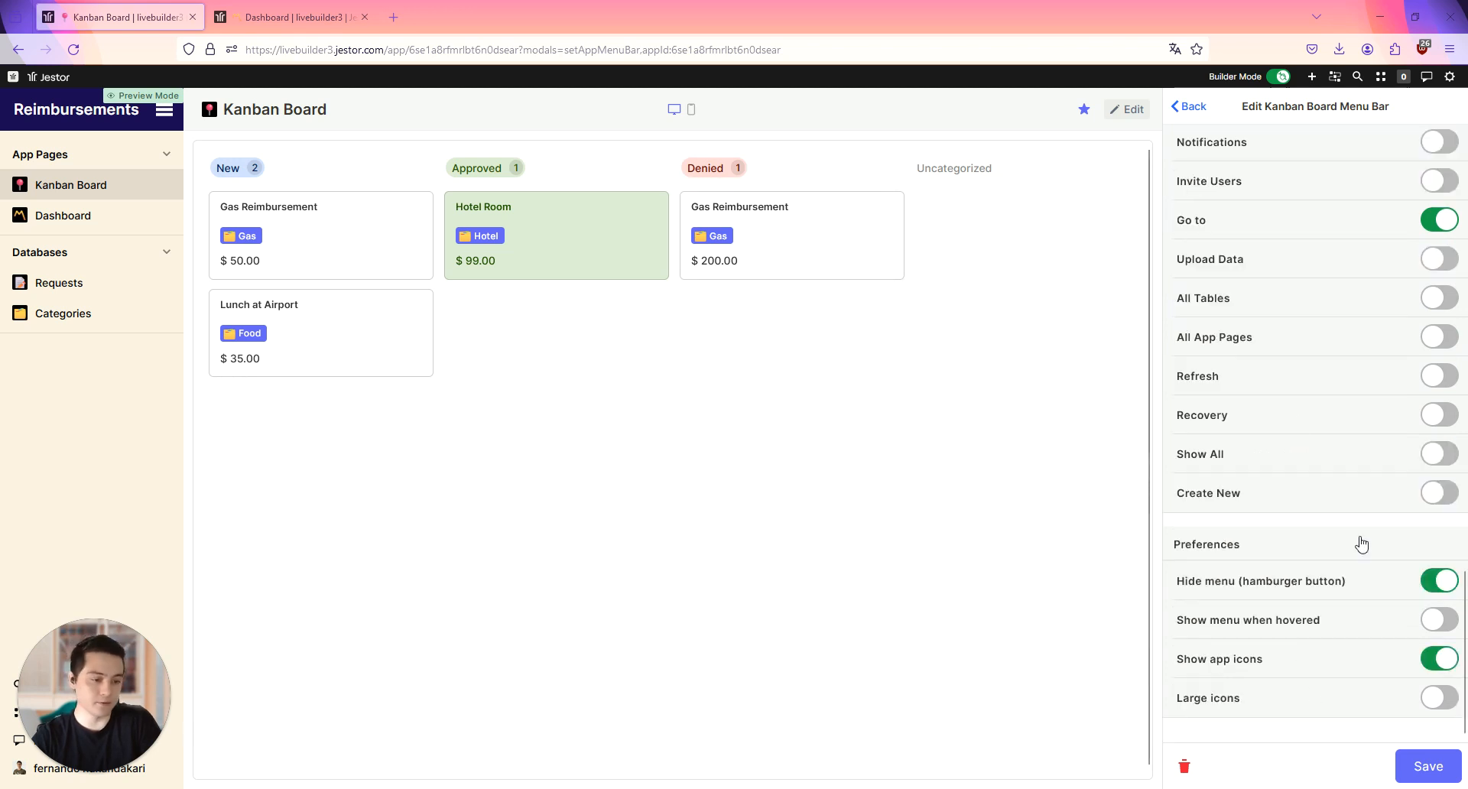
{"action": "scroll", "coordinate": [1376, 627], "scroll_direction": "up", "scroll_amount": 3}
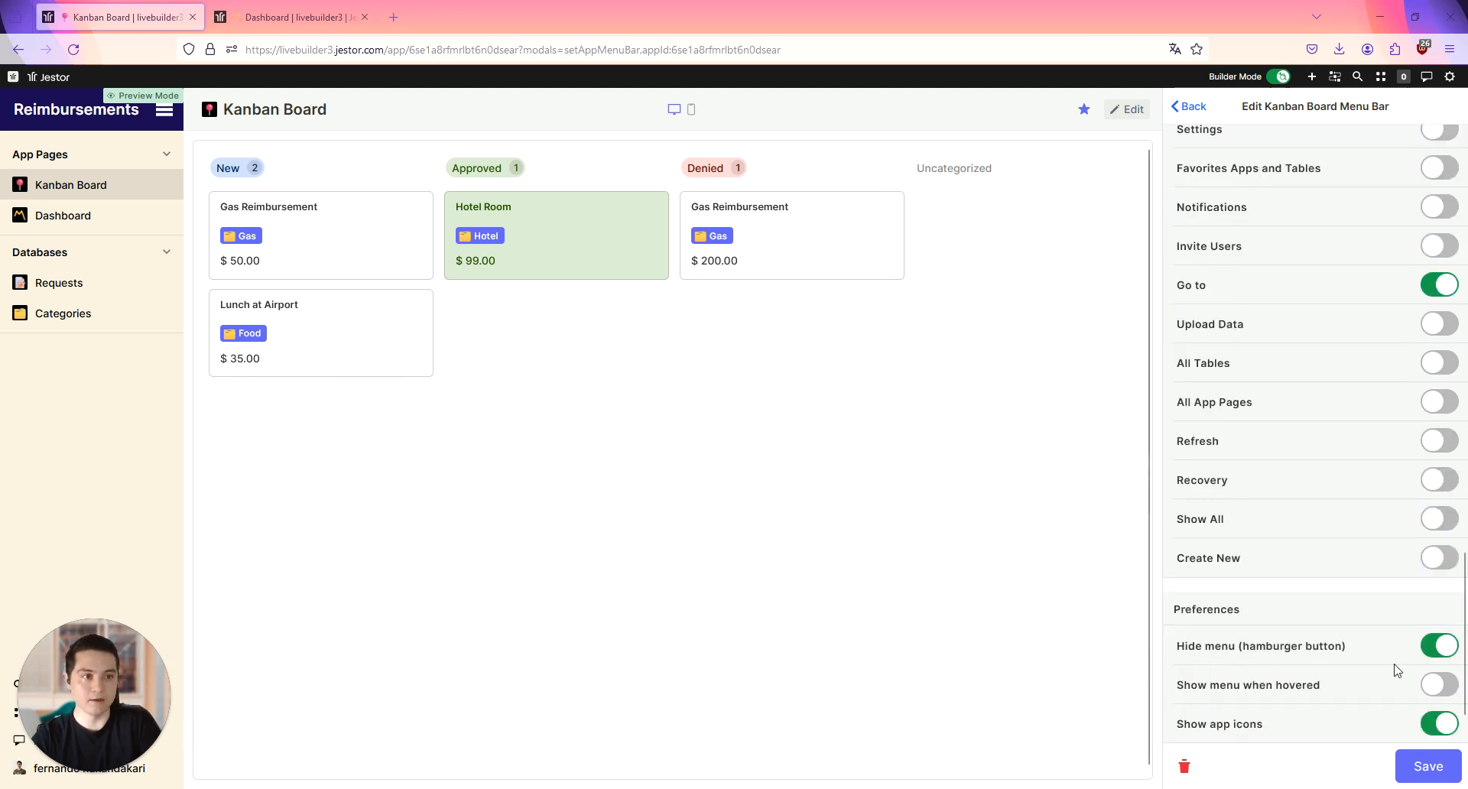
{"action": "scroll", "coordinate": [1360, 567], "scroll_direction": "down", "scroll_amount": 3}
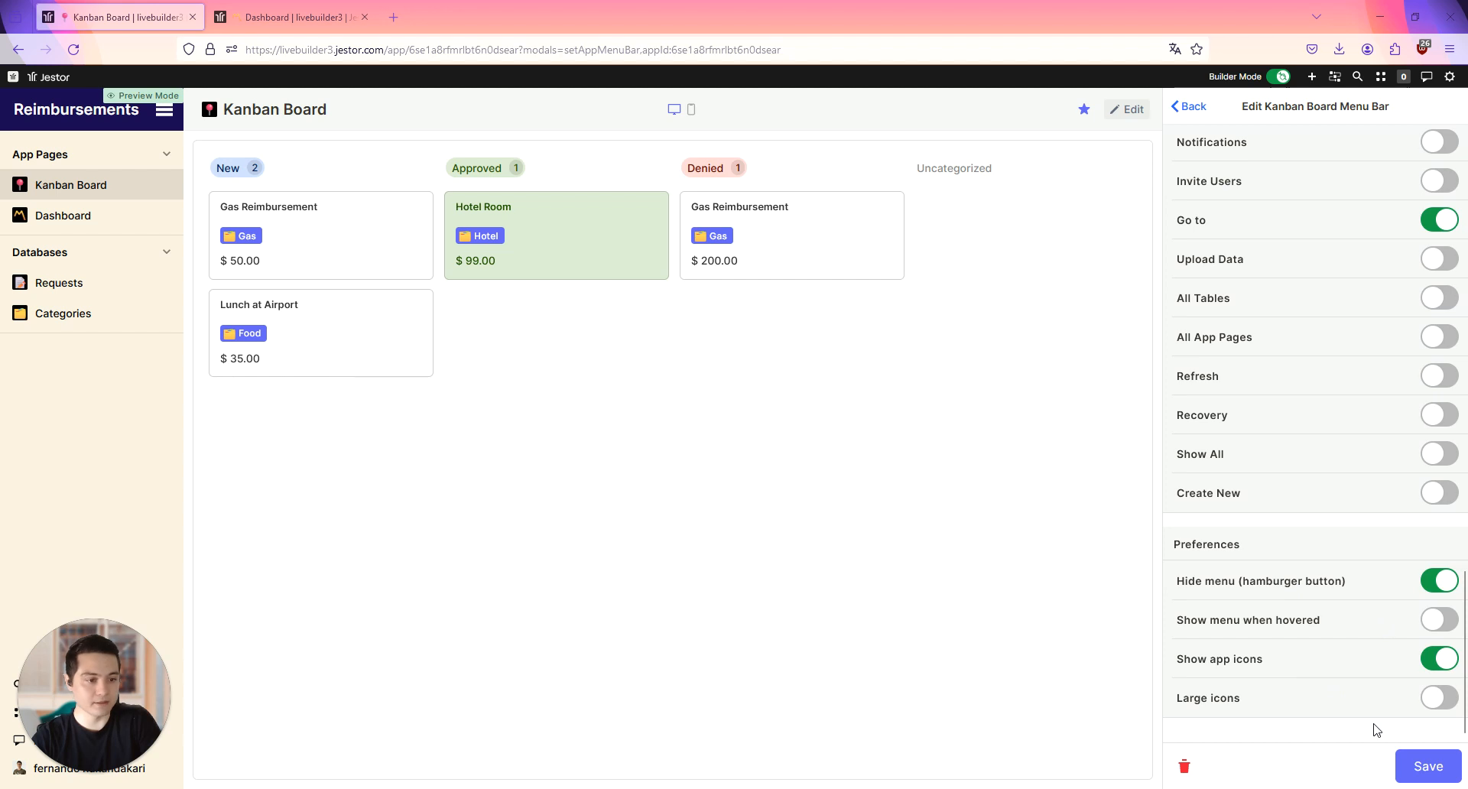
{"action": "left_click", "coordinate": [1420, 768]}
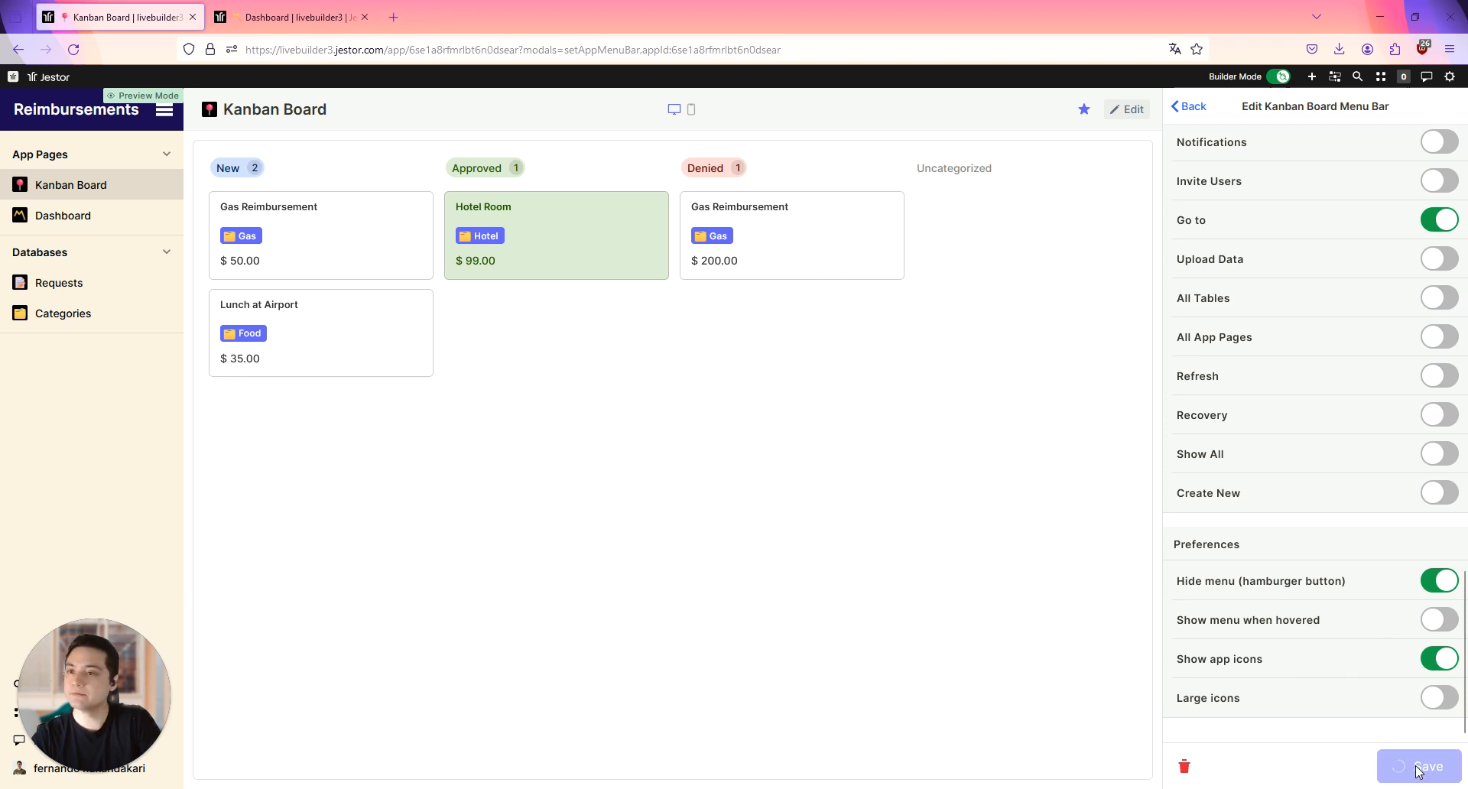
{"action": "left_click", "coordinate": [1276, 82]}
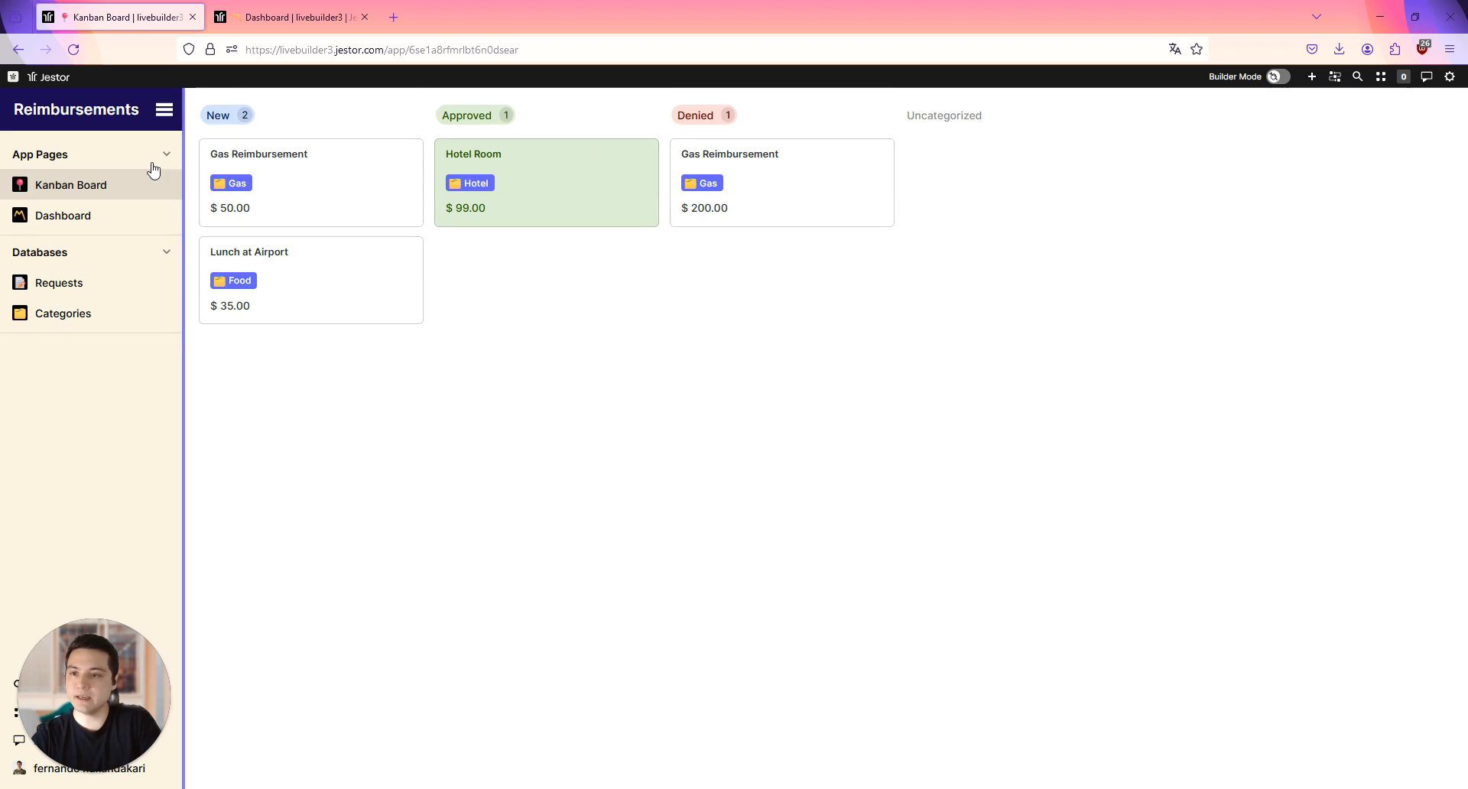
- Test the menu bar by visiting the Dashboard page and the Requests table, and return to the Kanban Board
{"action": "left_click", "coordinate": [84, 224]}
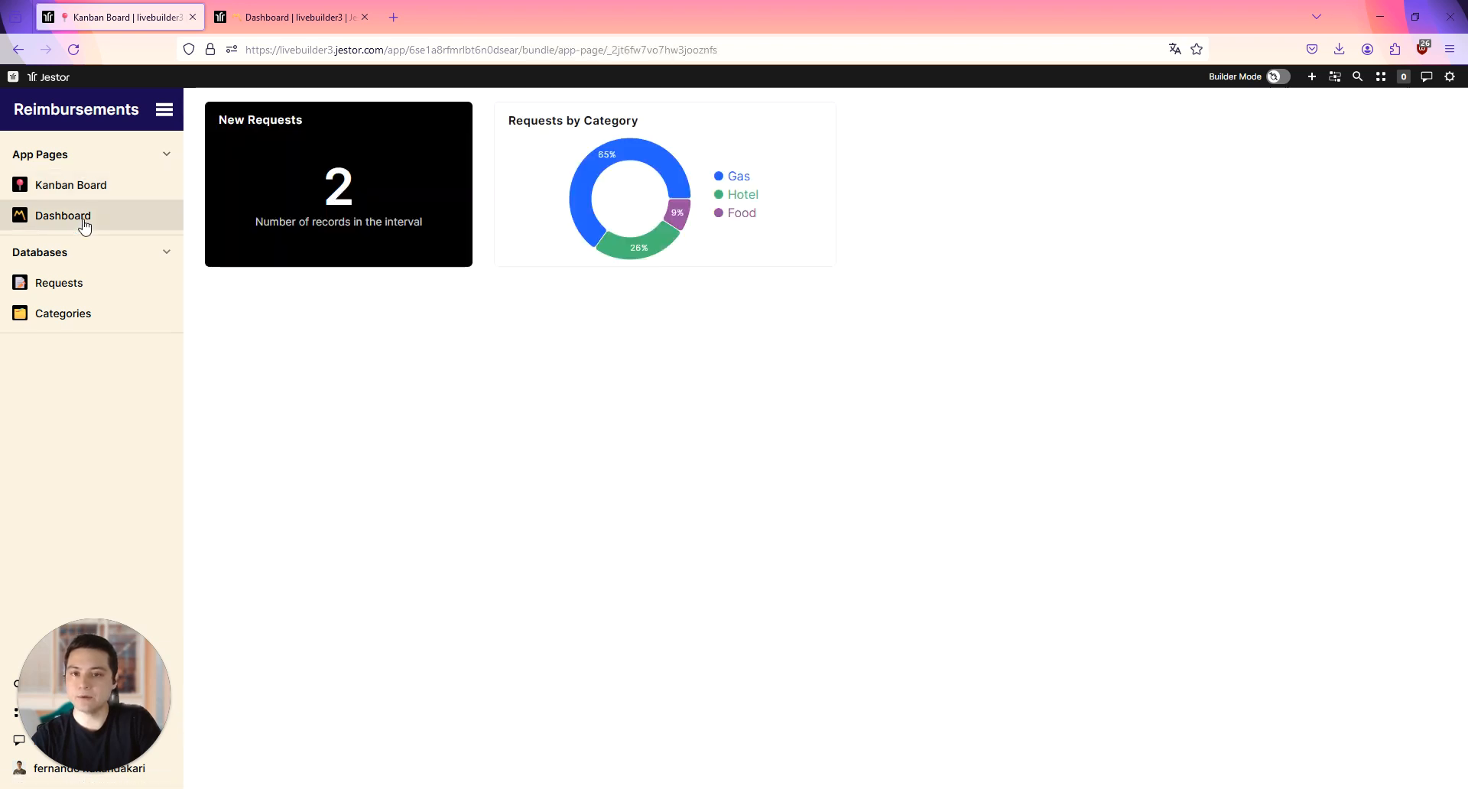
{"action": "left_click", "coordinate": [81, 284]}
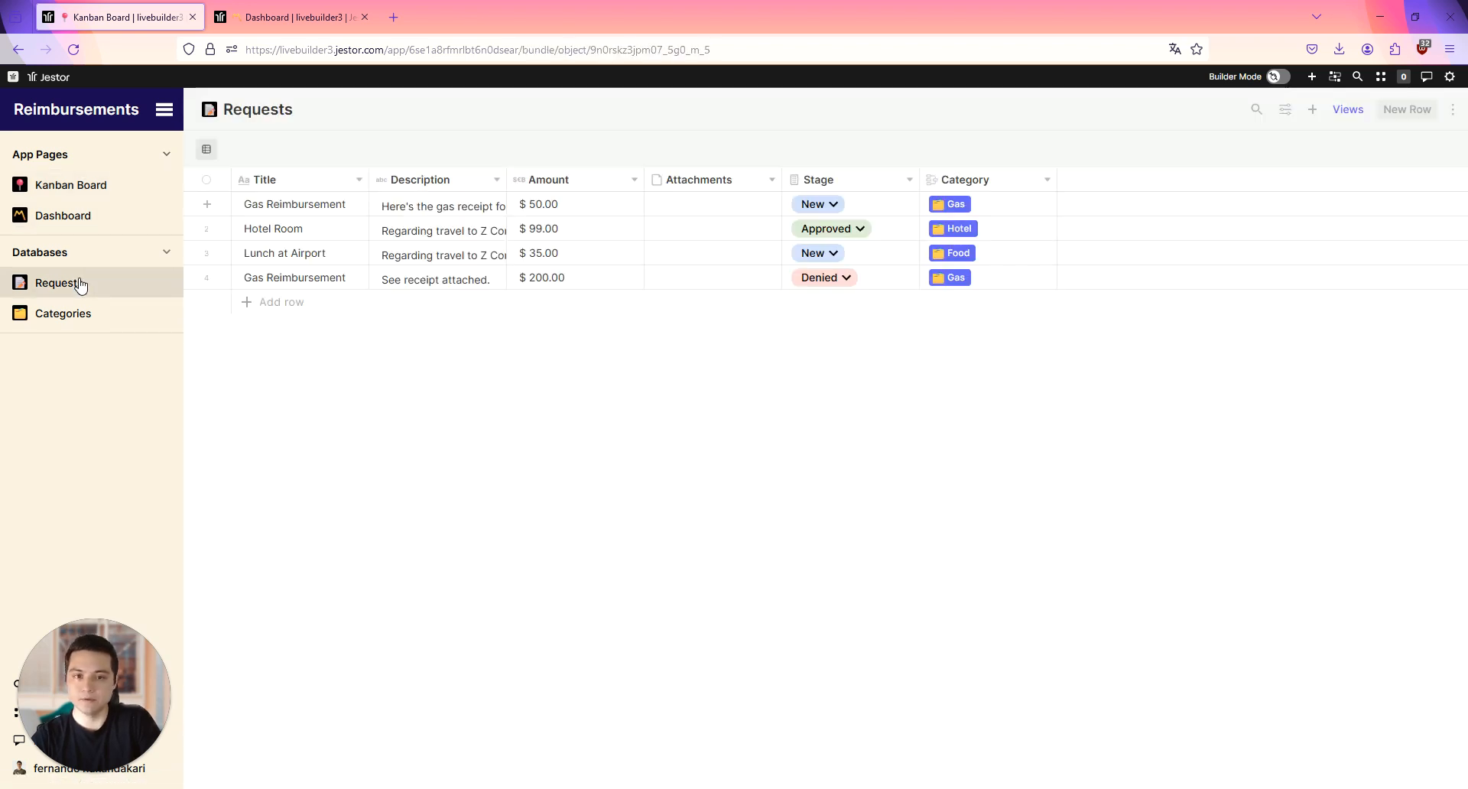
{"action": "left_click", "coordinate": [92, 194]}
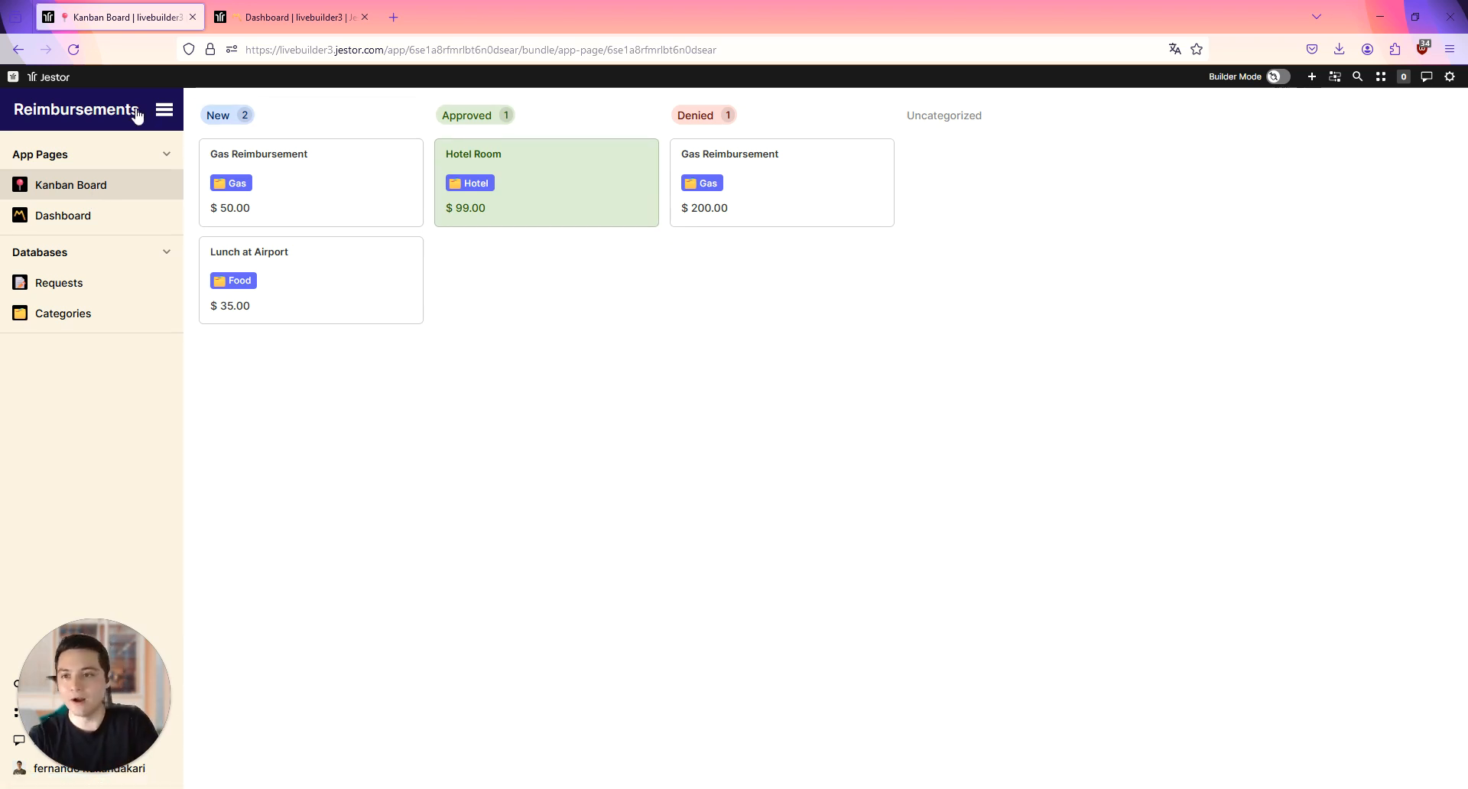
- Turn on Builder Mode and add a Title Bar block with a dark indigo bar color to the Kanban Board page
{"action": "left_click", "coordinate": [1277, 80]}
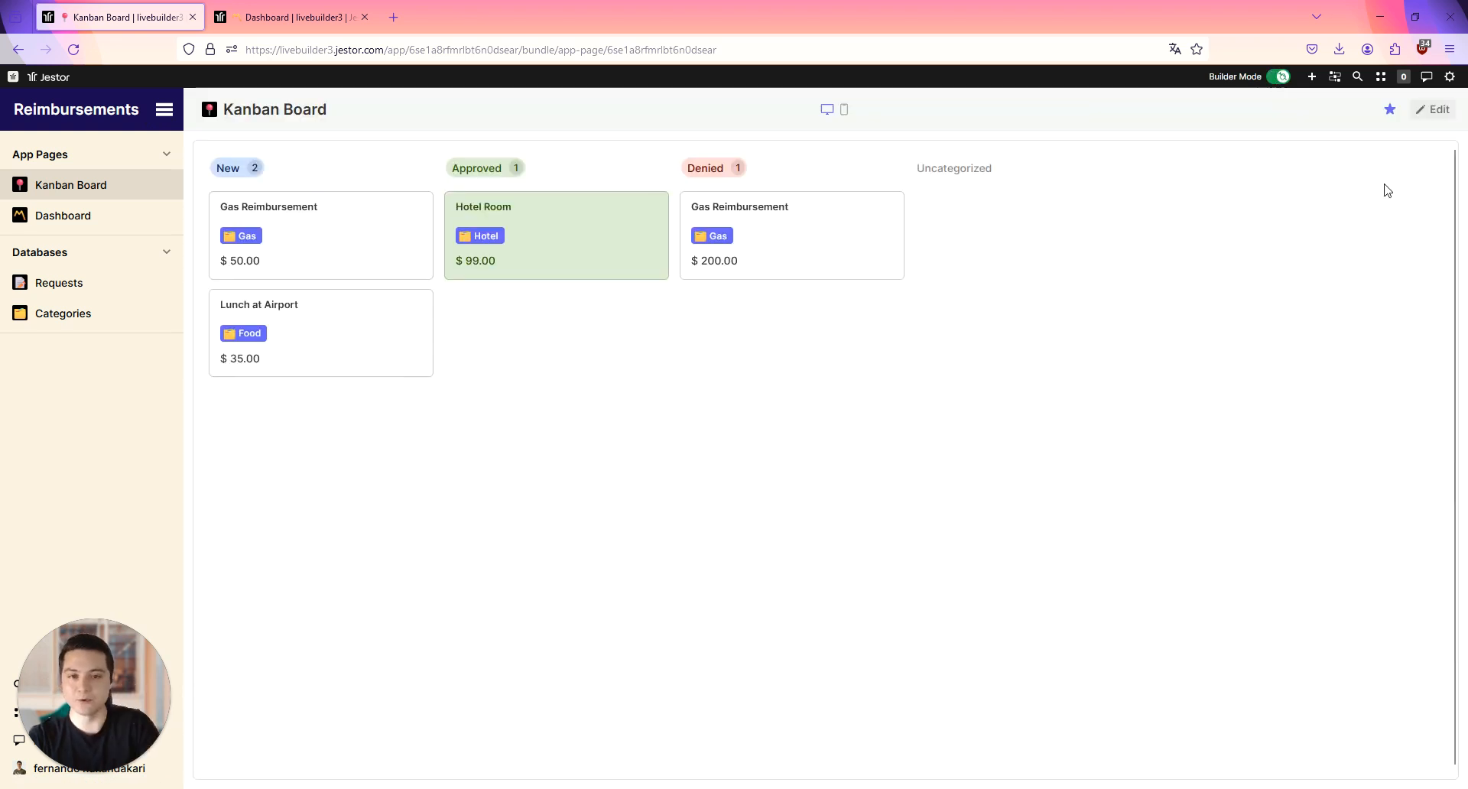
{"action": "left_click", "coordinate": [1434, 109]}
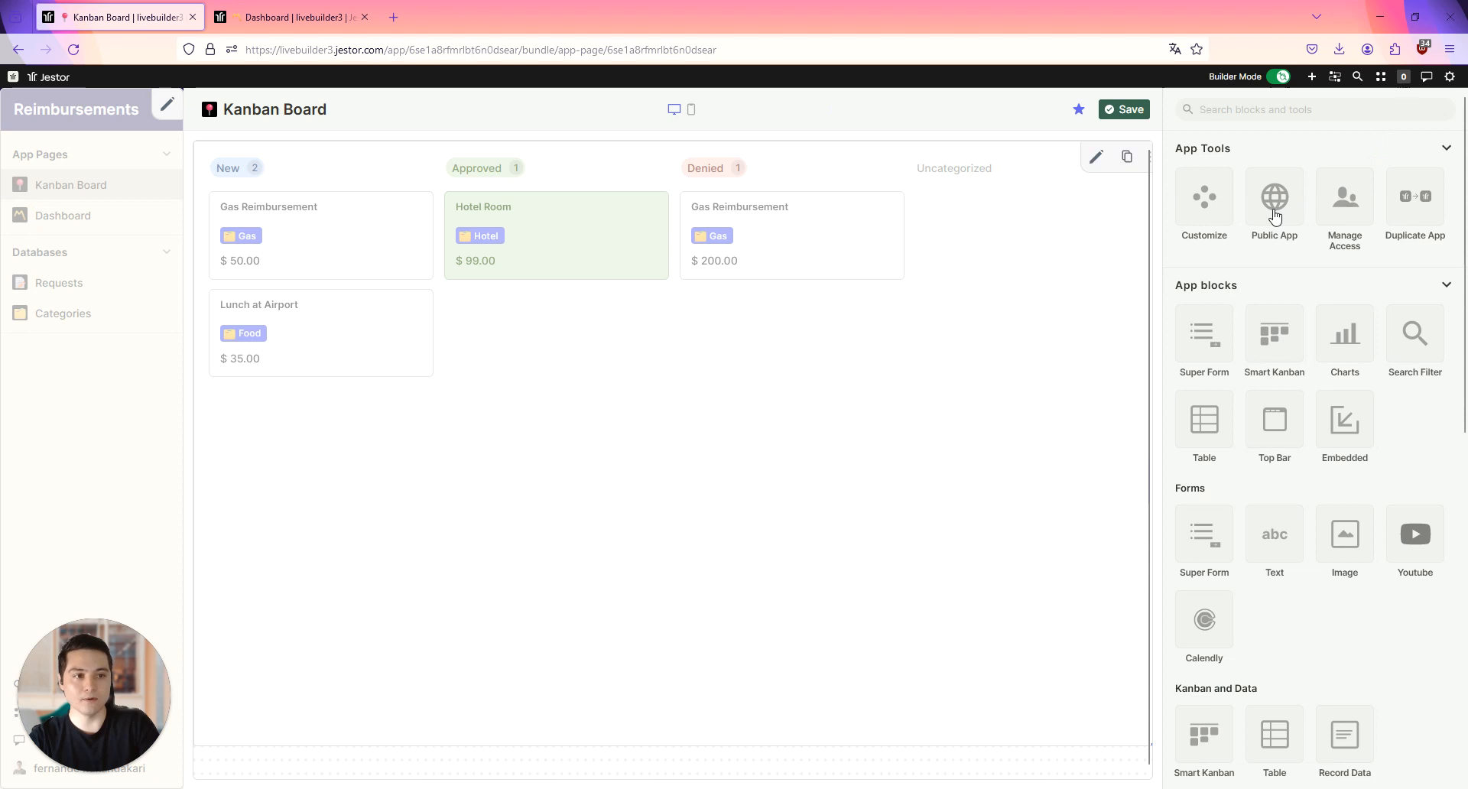
{"action": "scroll", "coordinate": [1334, 325], "scroll_direction": "down", "scroll_amount": 4}
{"action": "scroll", "coordinate": [1339, 382], "scroll_direction": "down", "scroll_amount": 1}
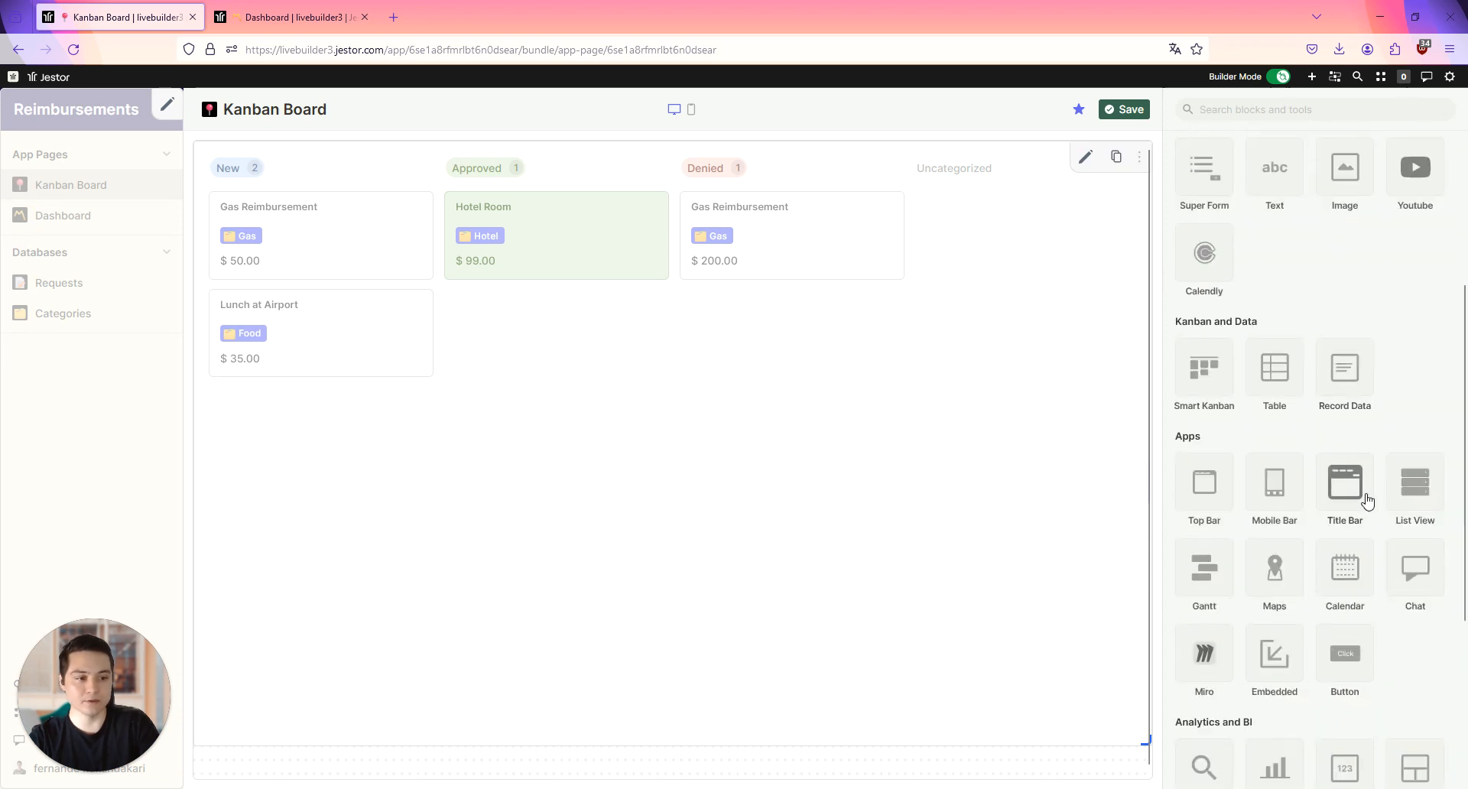
{"action": "left_click", "coordinate": [1365, 501]}
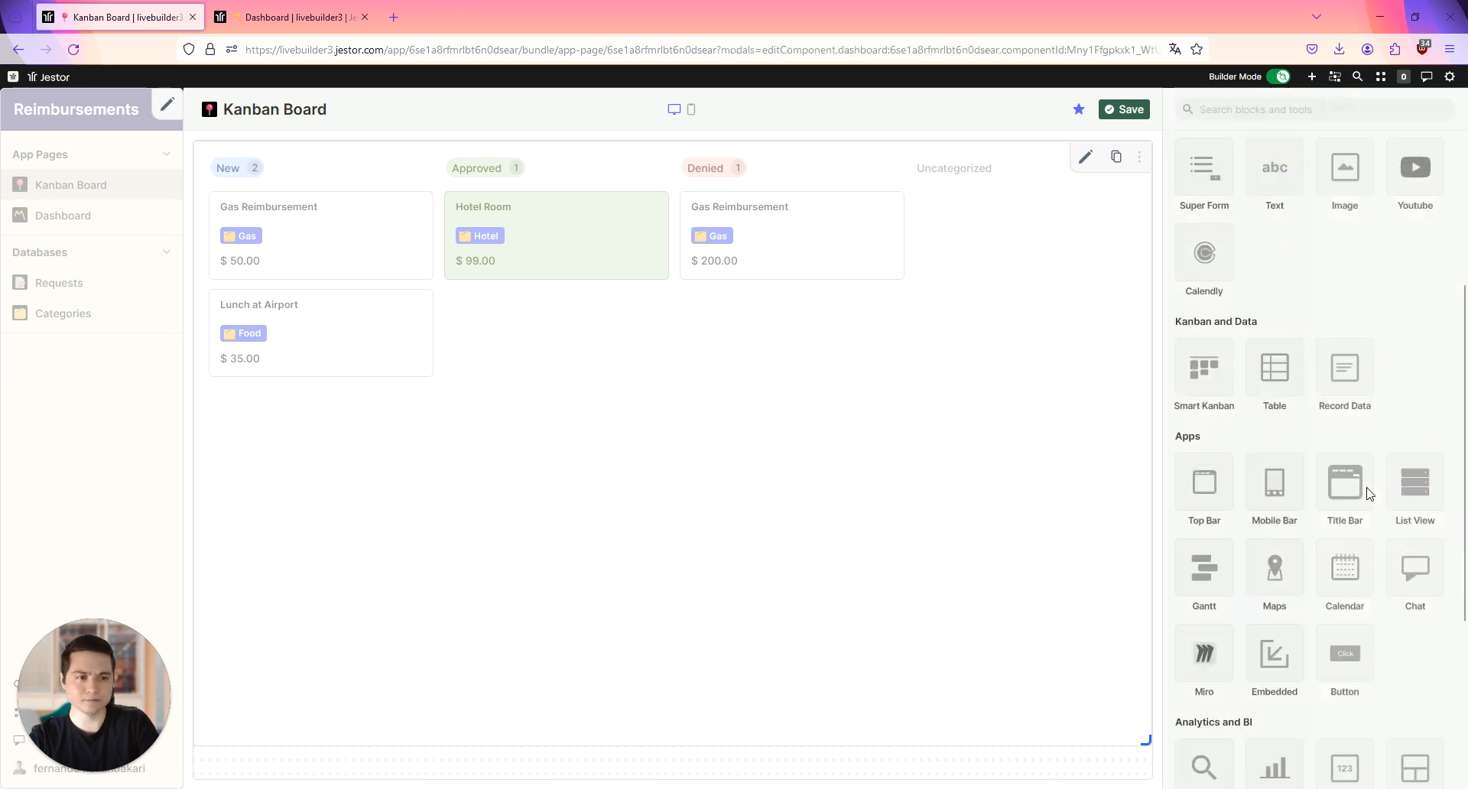
{"action": "left_click", "coordinate": [1232, 370]}
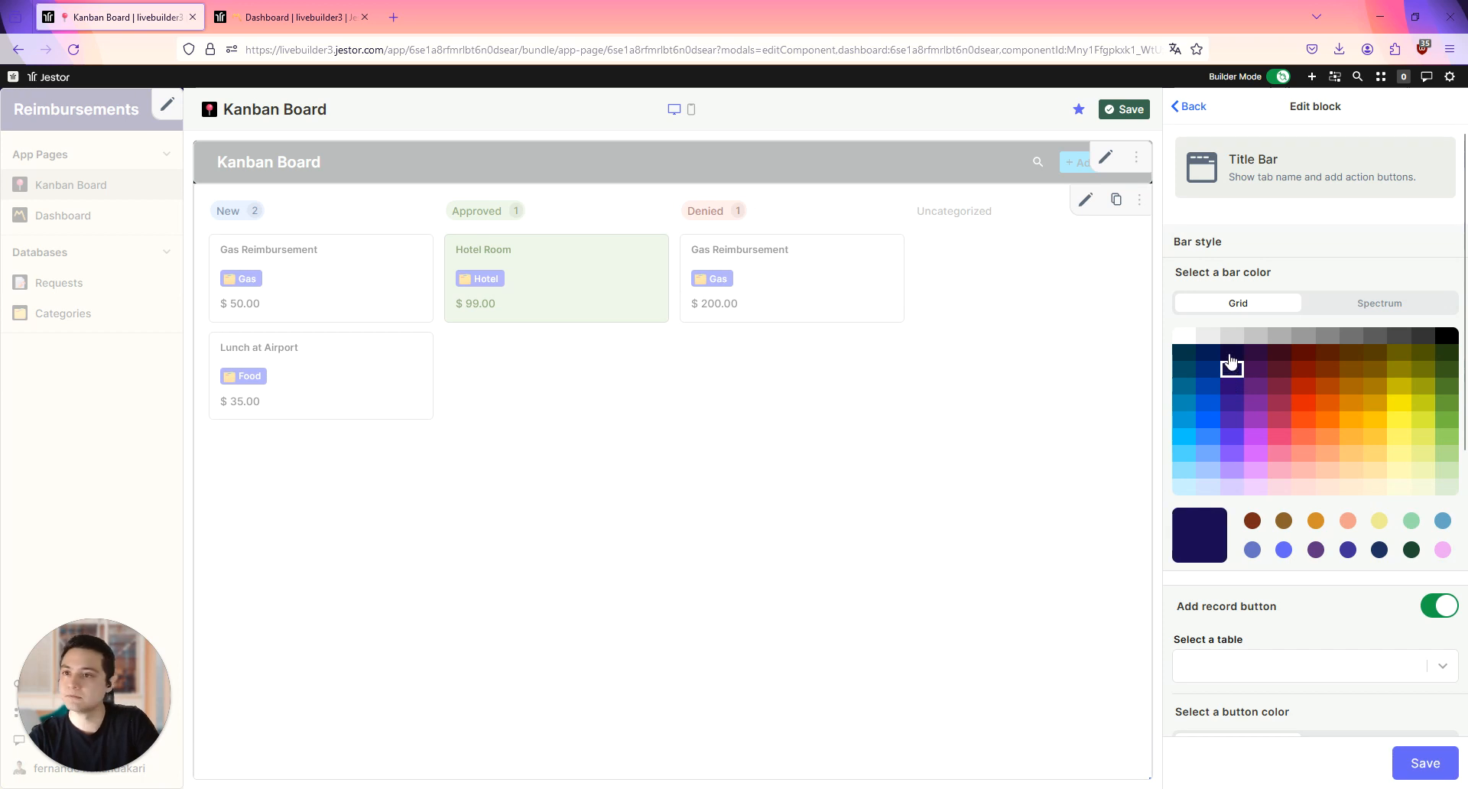
- Link the title bar's add record button to the Requests table
{"action": "scroll", "coordinate": [1319, 527], "scroll_direction": "down", "scroll_amount": 2}
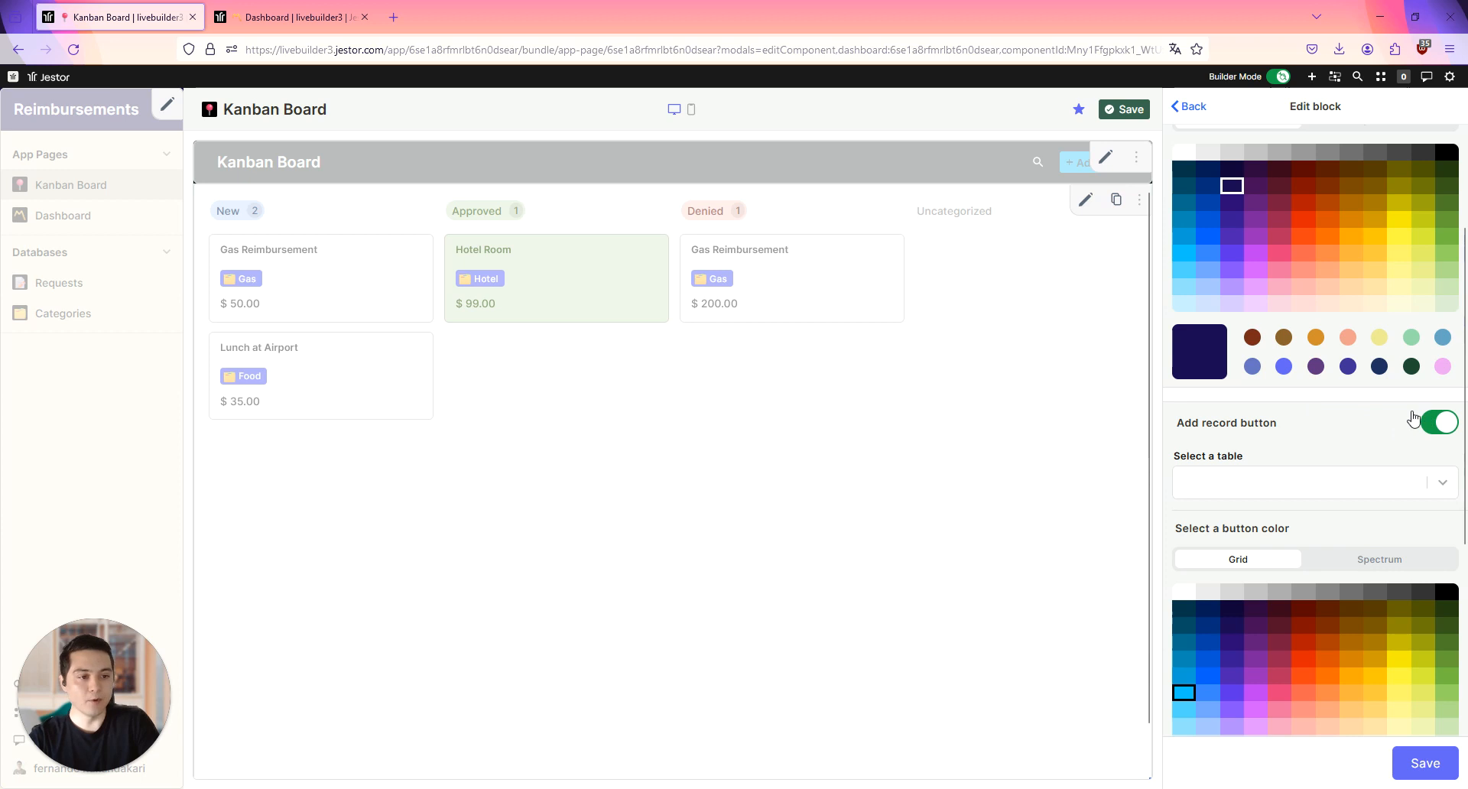
{"action": "left_click", "coordinate": [1345, 490]}
{"action": "type", "text": "req"}
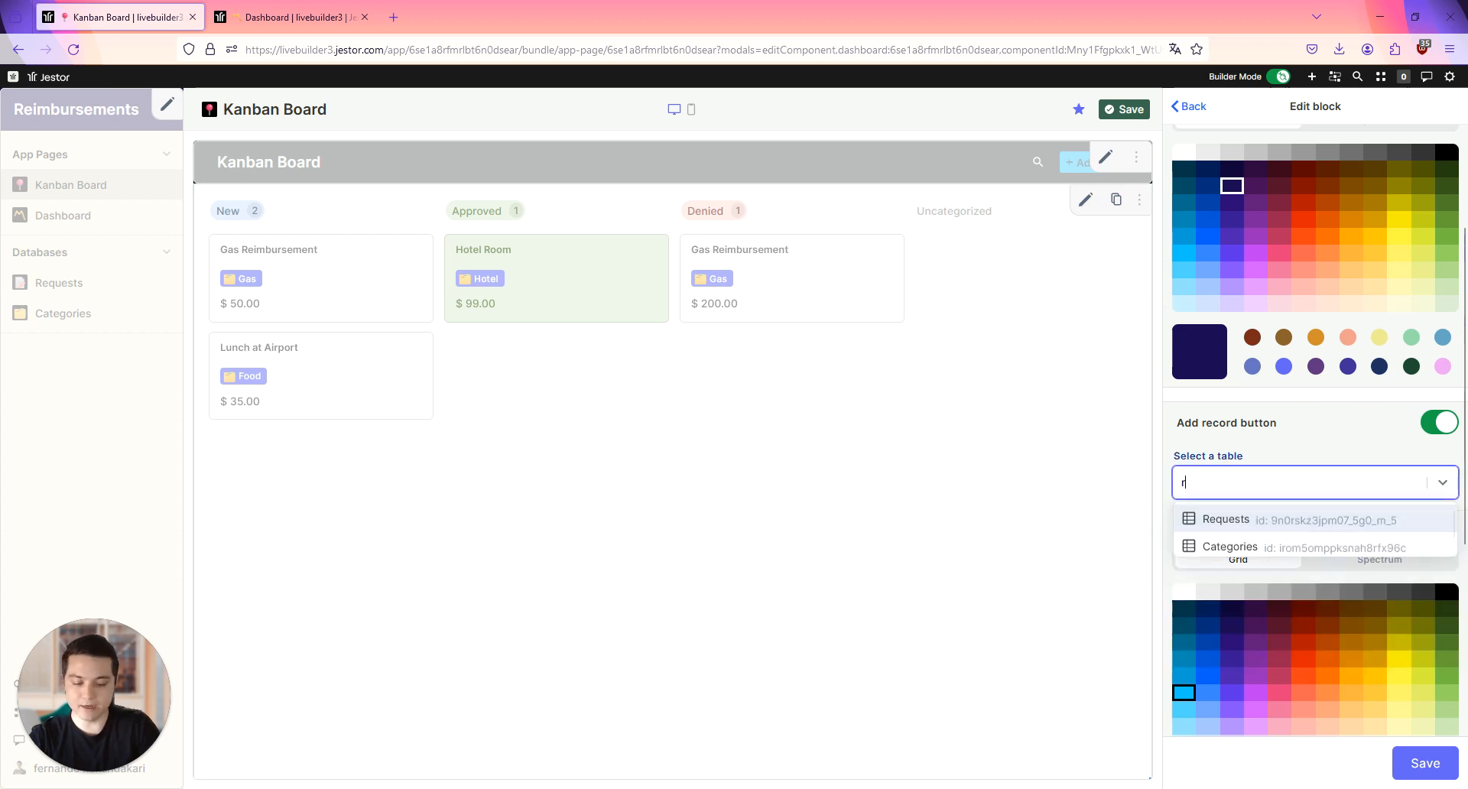
{"action": "left_click", "coordinate": [1349, 517]}
- Make the add record button white and label it "New Request"
{"action": "scroll", "coordinate": [1350, 451], "scroll_direction": "down", "scroll_amount": 3}
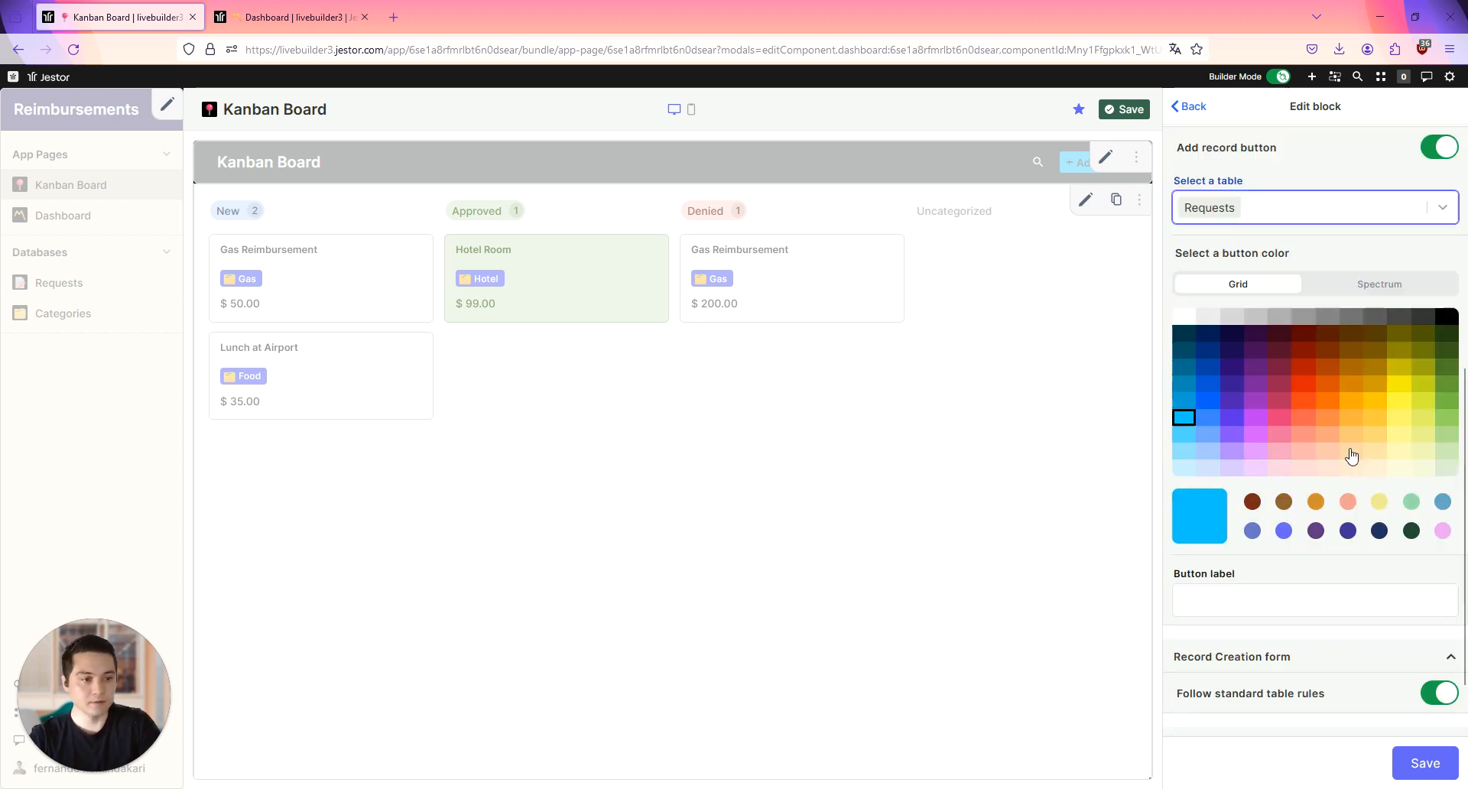
{"action": "scroll", "coordinate": [1352, 456], "scroll_direction": "down", "scroll_amount": 3}
{"action": "scroll", "coordinate": [1223, 344], "scroll_direction": "up", "scroll_amount": 3}
{"action": "left_click", "coordinate": [1185, 228]}
{"action": "scroll", "coordinate": [1294, 342], "scroll_direction": "down", "scroll_amount": 1}
{"action": "left_click", "coordinate": [1283, 414]}
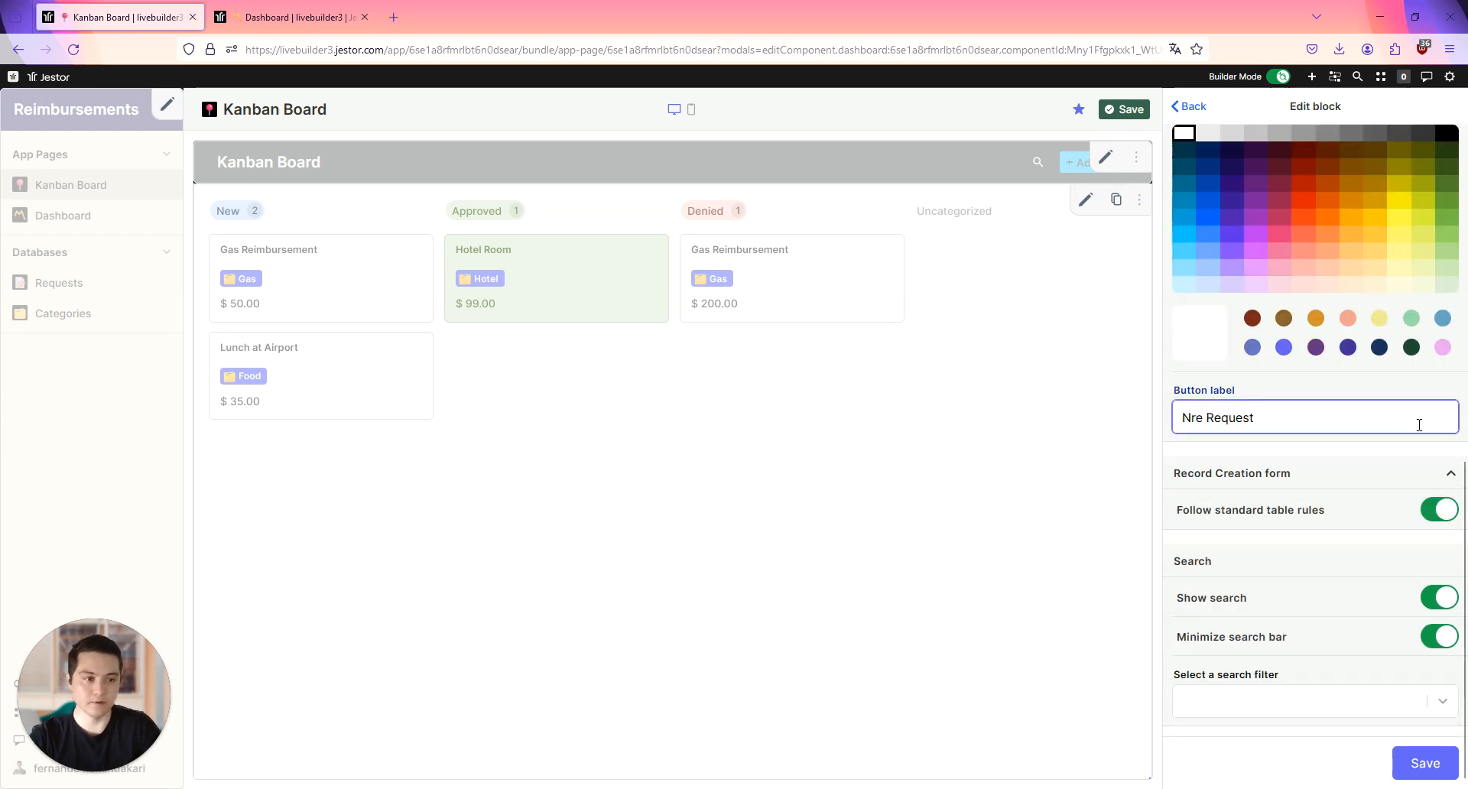
{"action": "left_click", "coordinate": [1205, 423], "text": "shift"}
{"action": "type", "text": "ew"}
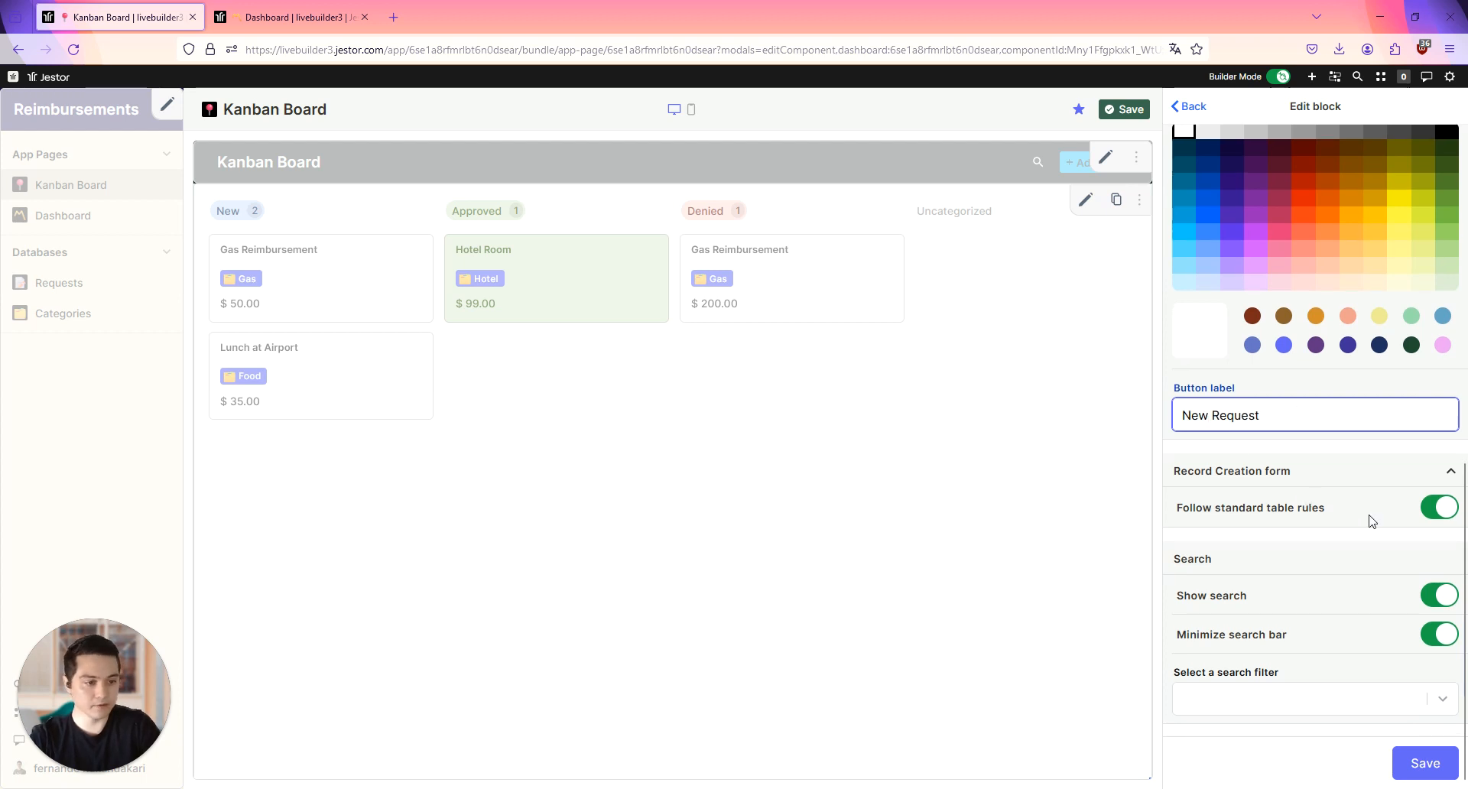
- Disable the title bar's search, save the block and the page, and turn off Builder Mode
{"action": "left_click", "coordinate": [1430, 595]}
{"action": "left_click", "coordinate": [1422, 763]}
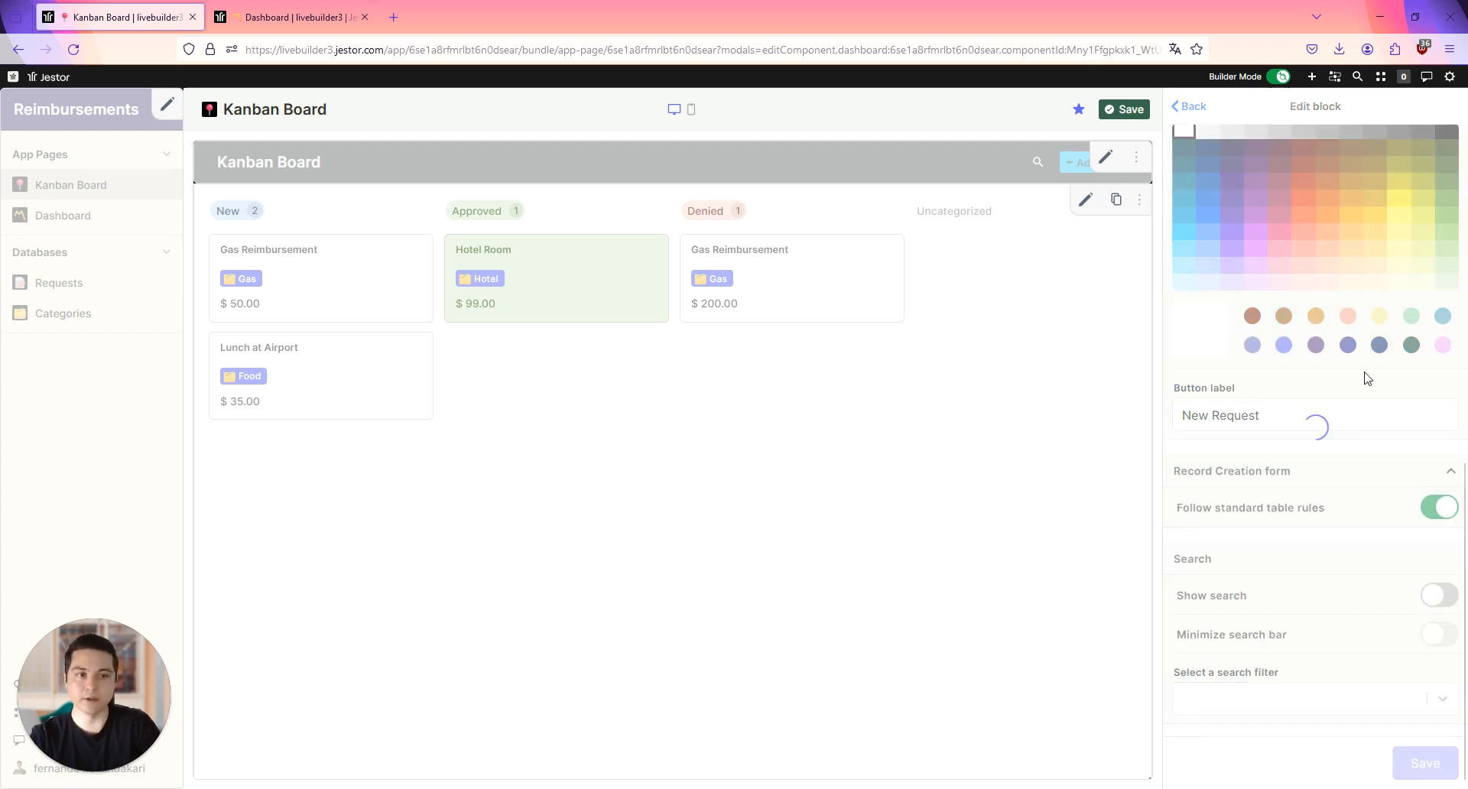
{"action": "left_click", "coordinate": [1124, 108]}
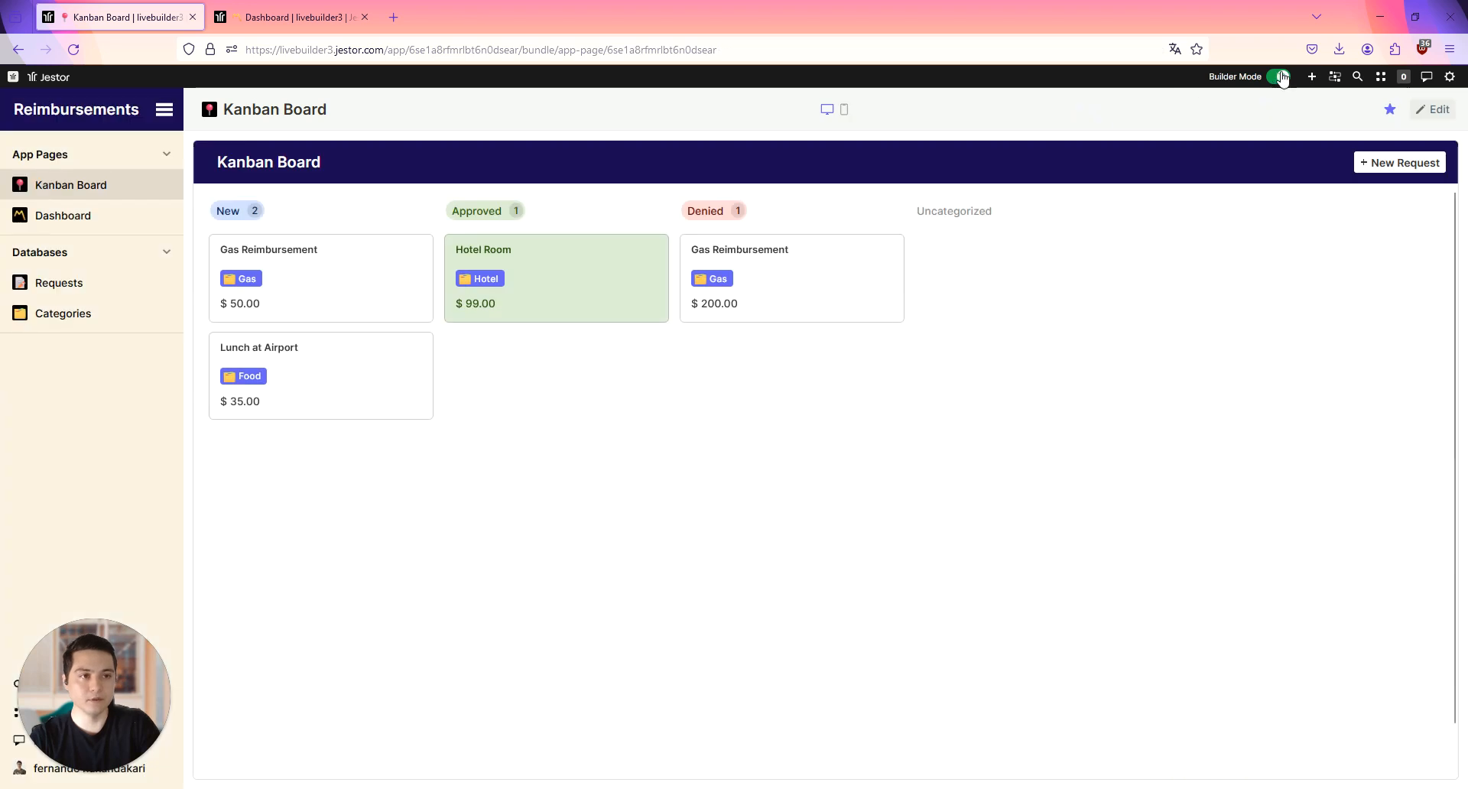
{"action": "left_click", "coordinate": [1280, 78]}
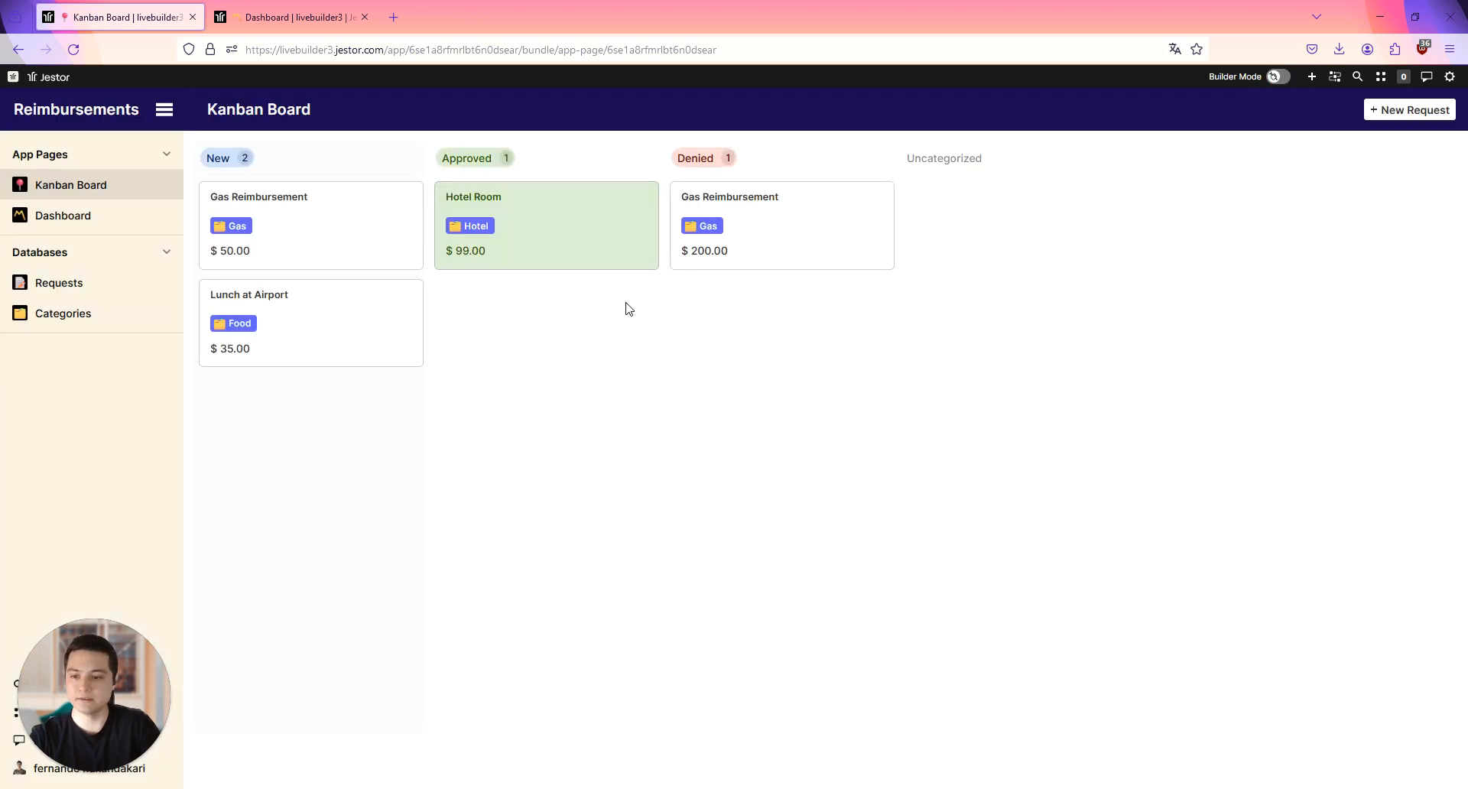
- Open the New Request record form from the title bar, review its fields, and close it
{"action": "left_click", "coordinate": [1405, 110]}
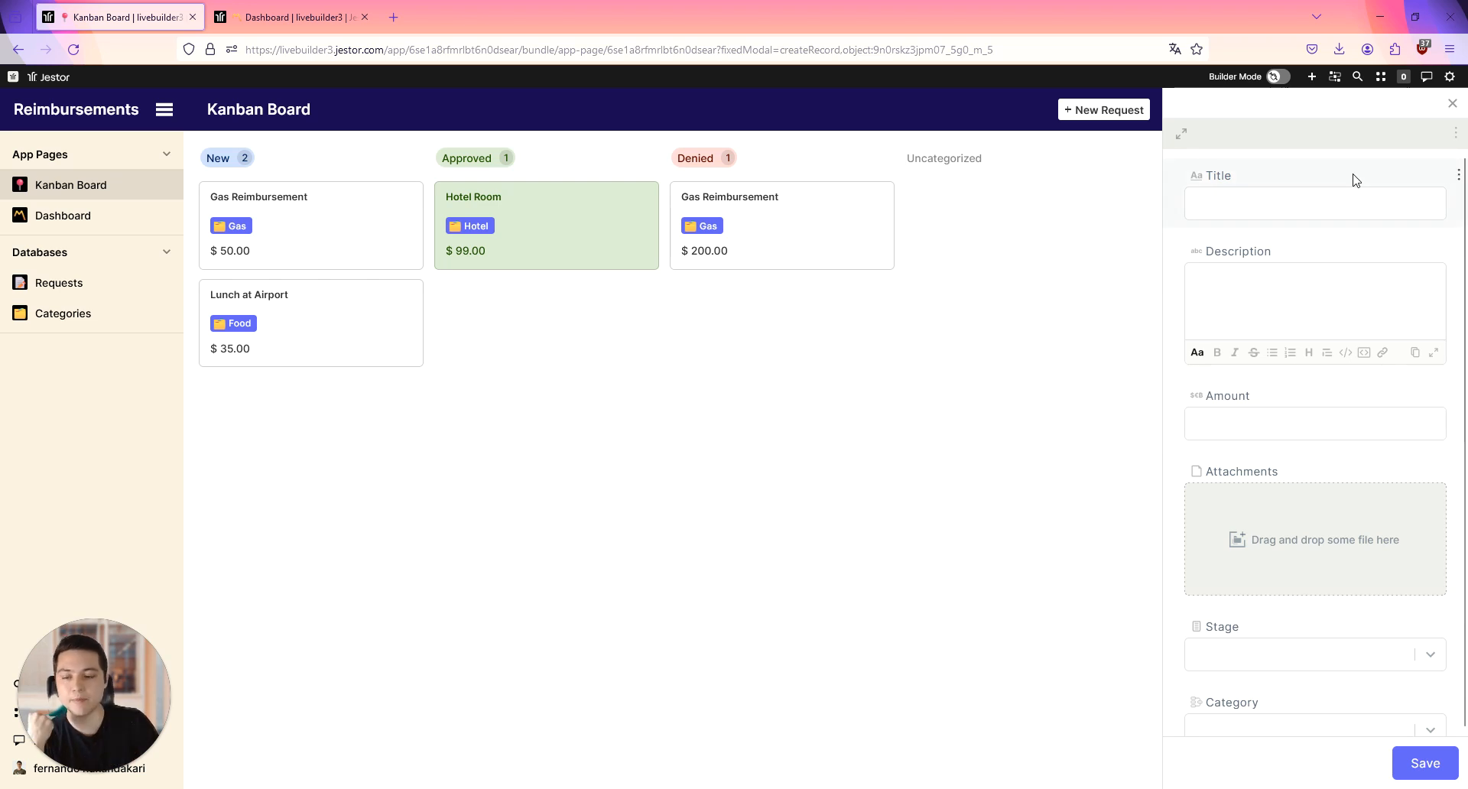
{"action": "scroll", "coordinate": [1330, 459], "scroll_direction": "down", "scroll_amount": 1}
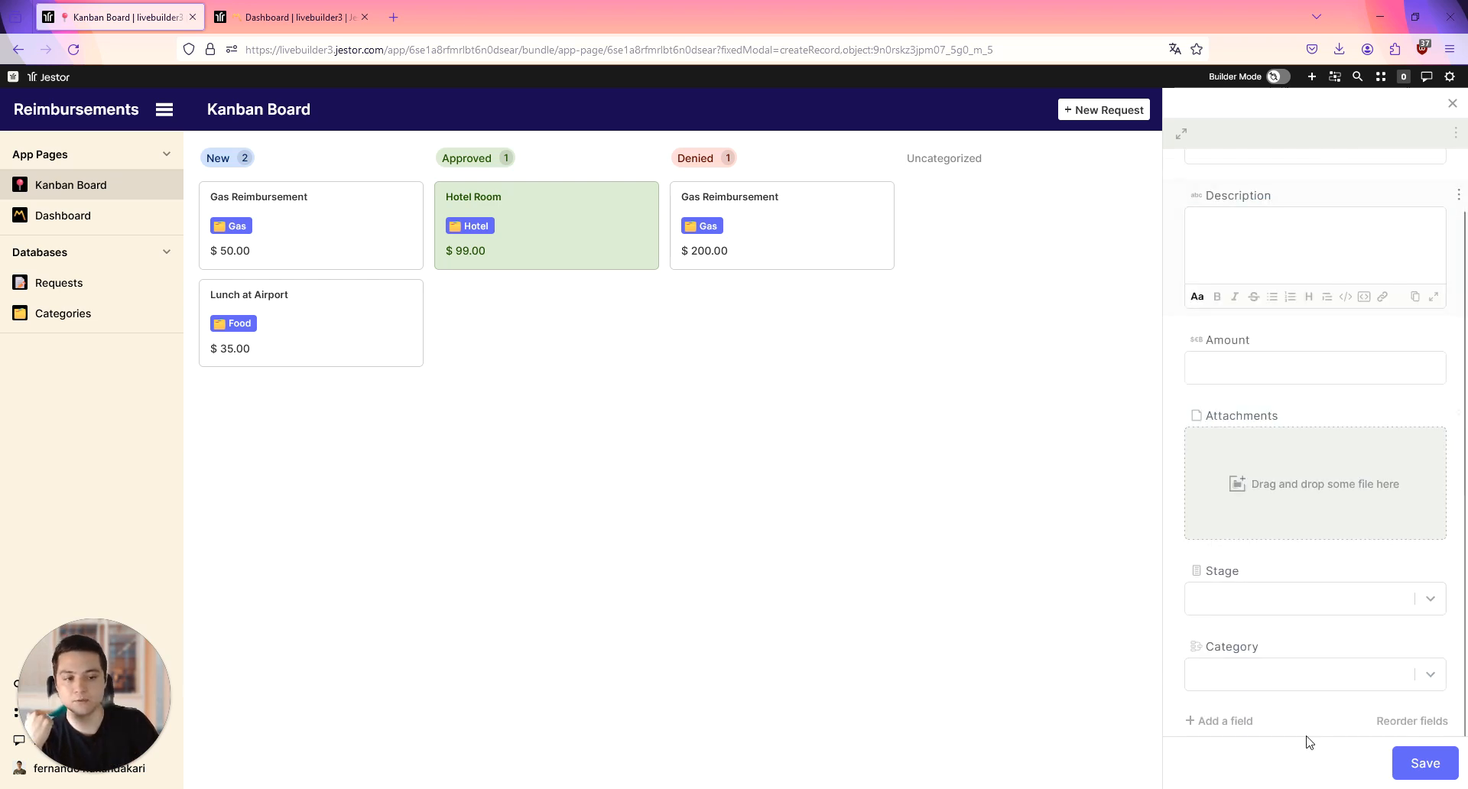
{"action": "left_click", "coordinate": [1451, 103]}
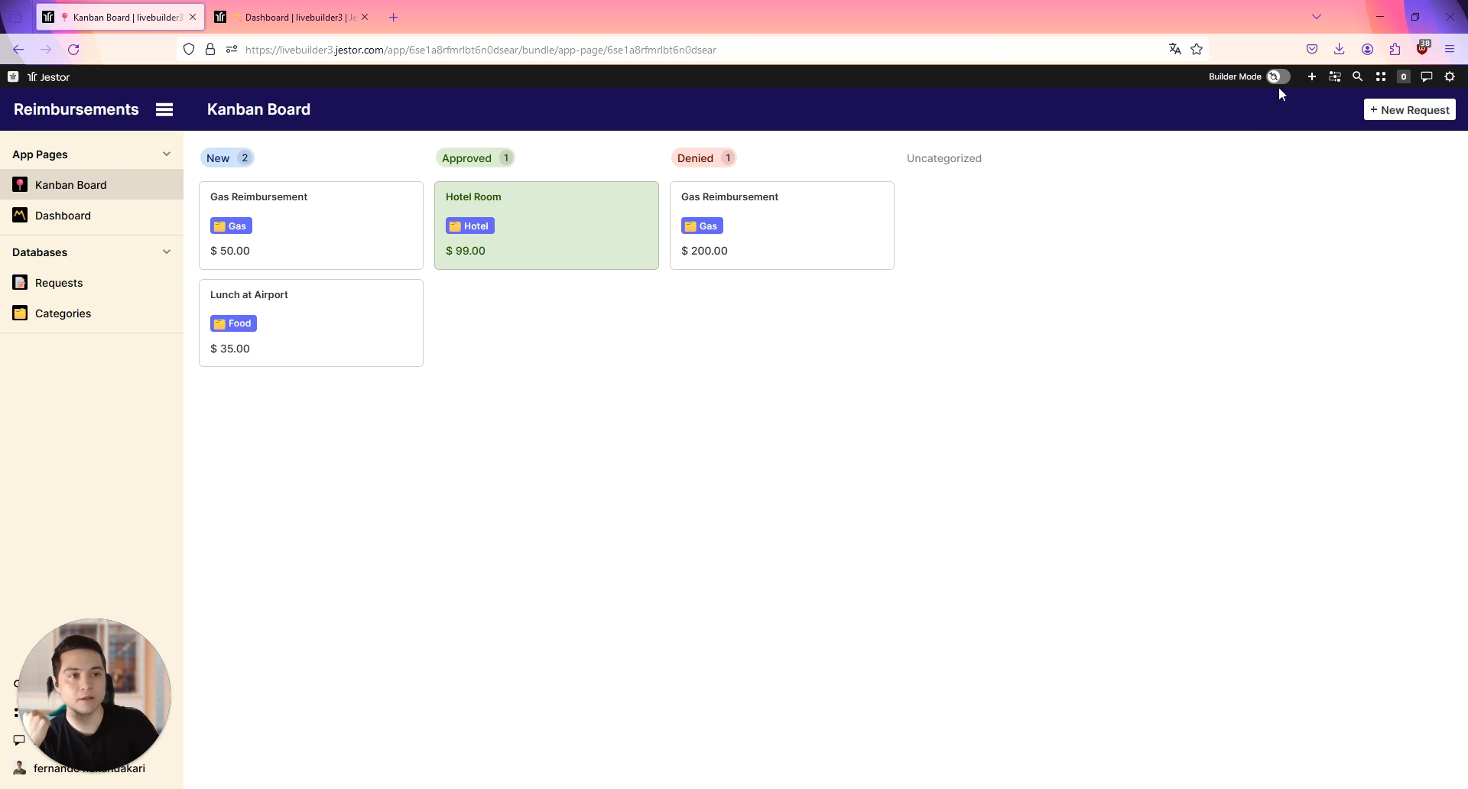
- Reopen the title bar's settings in Builder Mode and stop its record creation form from following standard table rules
{"action": "left_click", "coordinate": [1278, 78]}
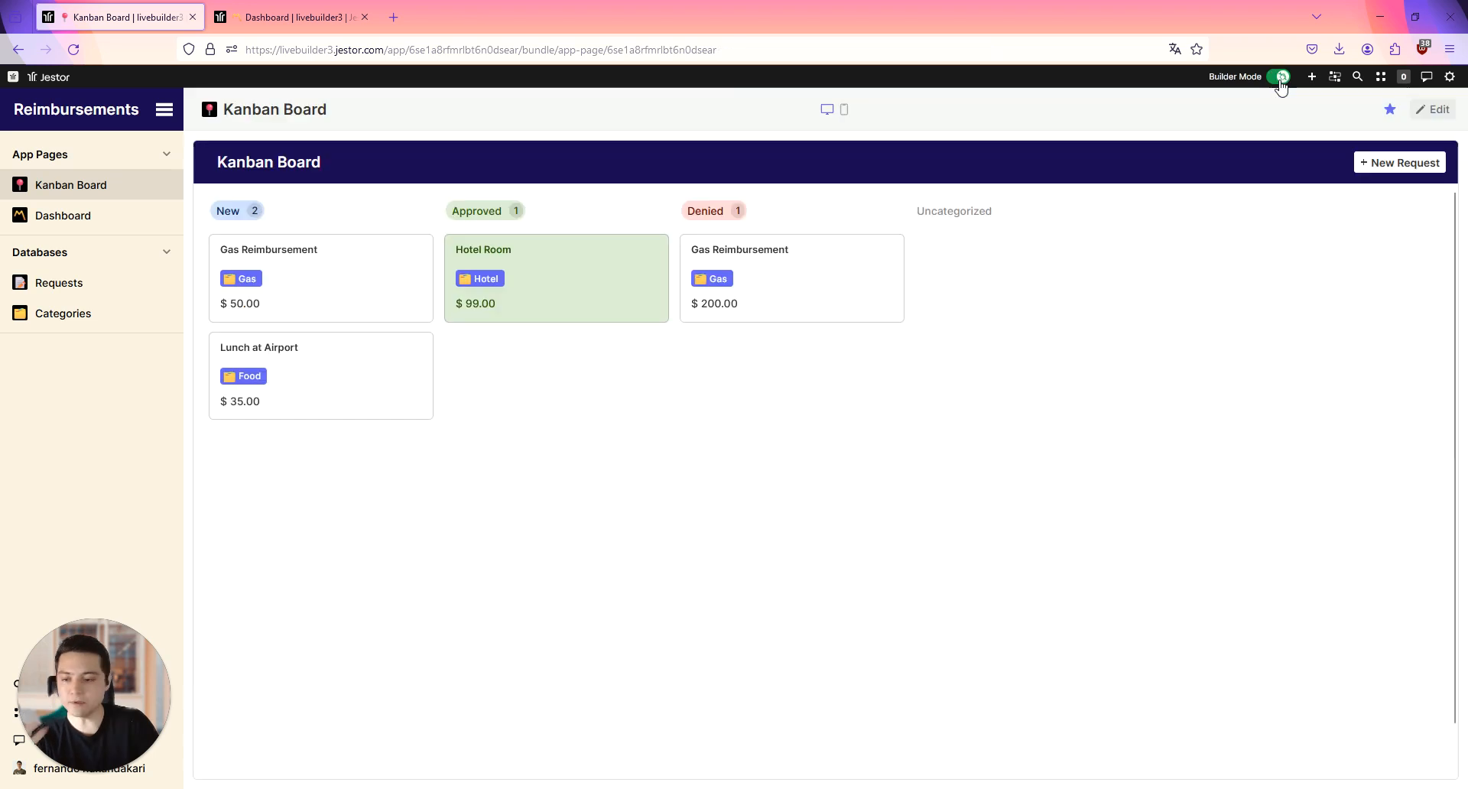
{"action": "left_click", "coordinate": [1432, 108]}
{"action": "left_click", "coordinate": [1105, 157]}
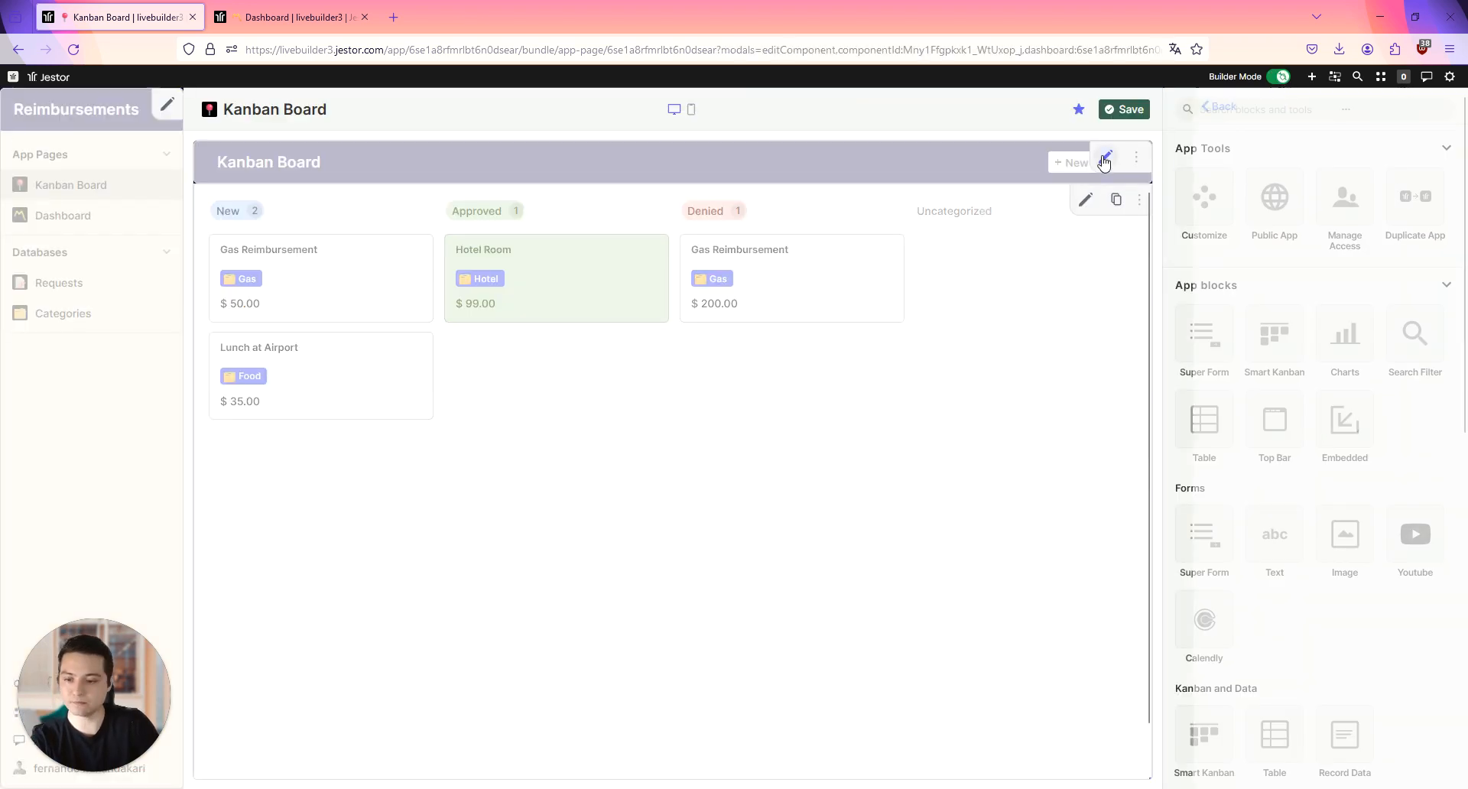
{"action": "scroll", "coordinate": [1385, 493], "scroll_direction": "down", "scroll_amount": 8}
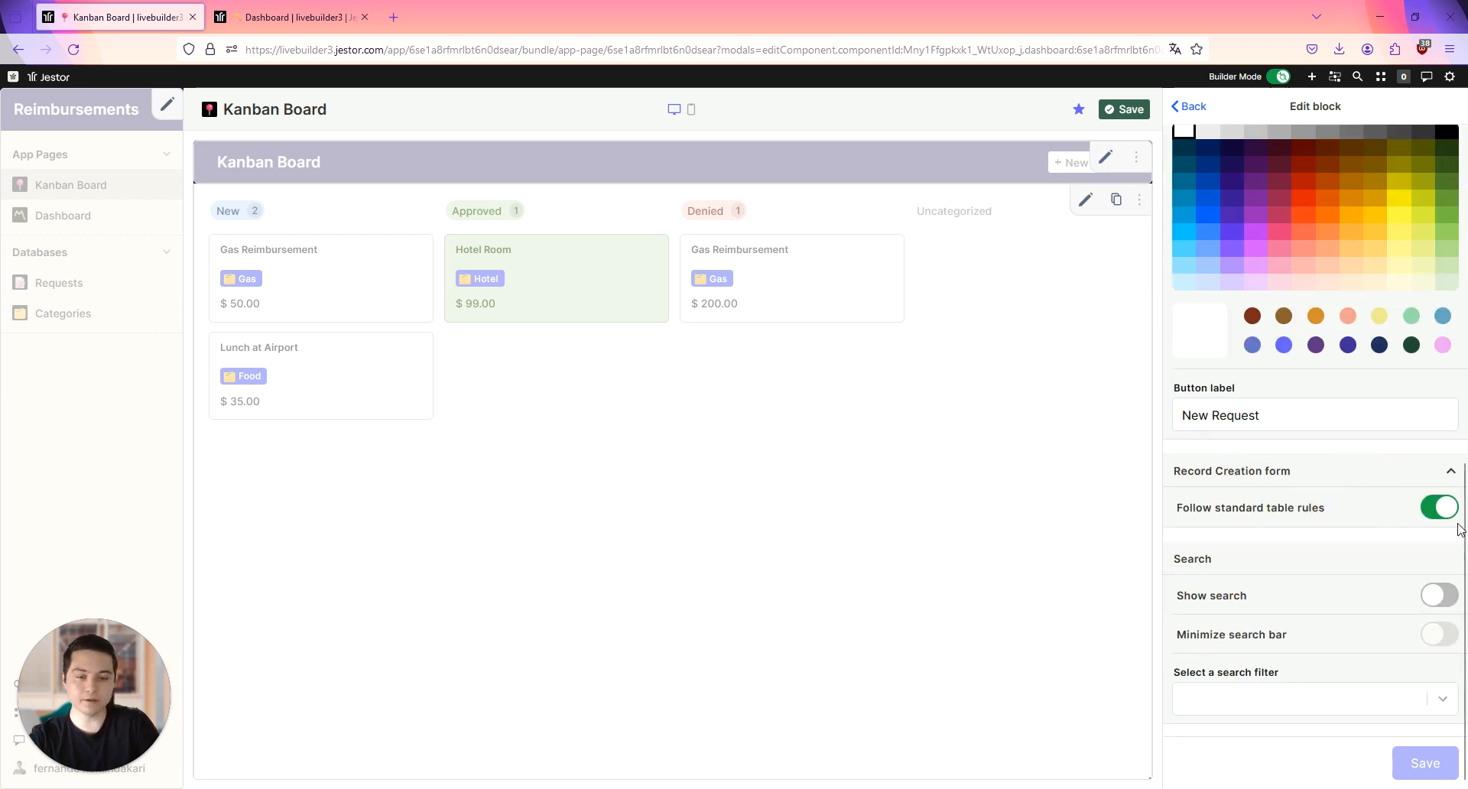
{"action": "left_click", "coordinate": [1429, 510]}
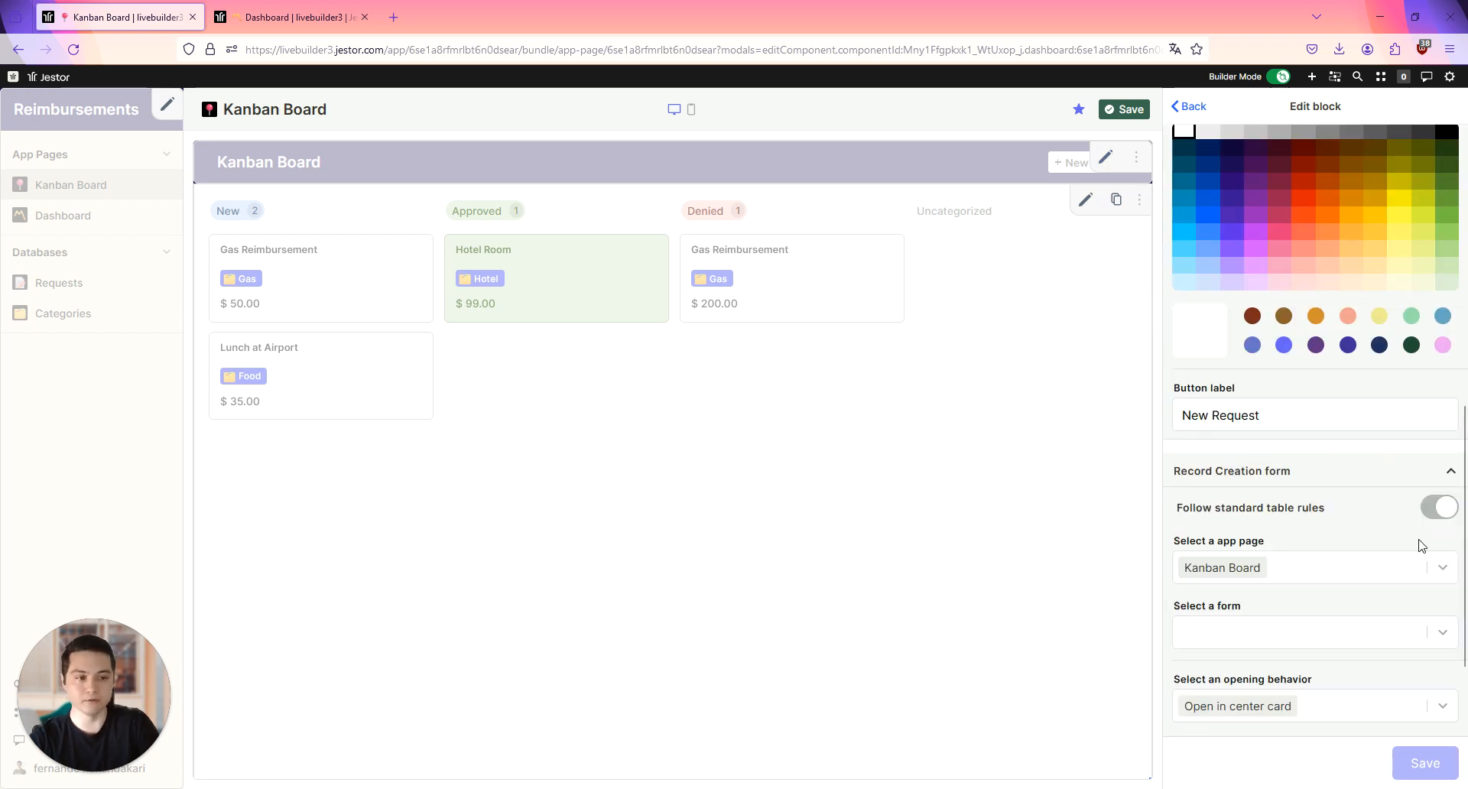
- Set the record creation form to Submit New Request from the Request Super Form app page
{"action": "left_click", "coordinate": [1360, 572]}
{"action": "type", "text": "form"}
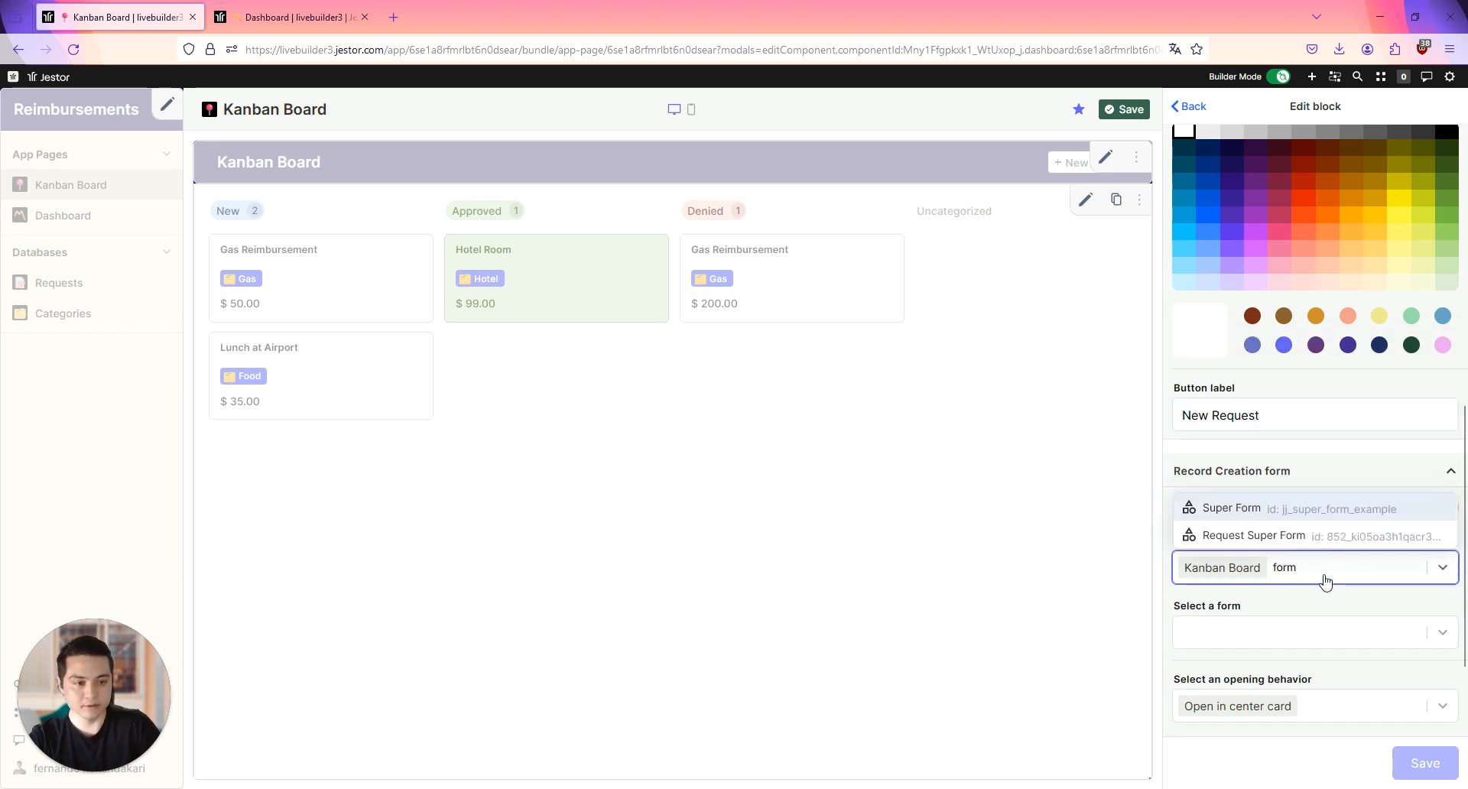
{"action": "left_click", "coordinate": [1288, 542]}
{"action": "left_click", "coordinate": [1282, 641]}
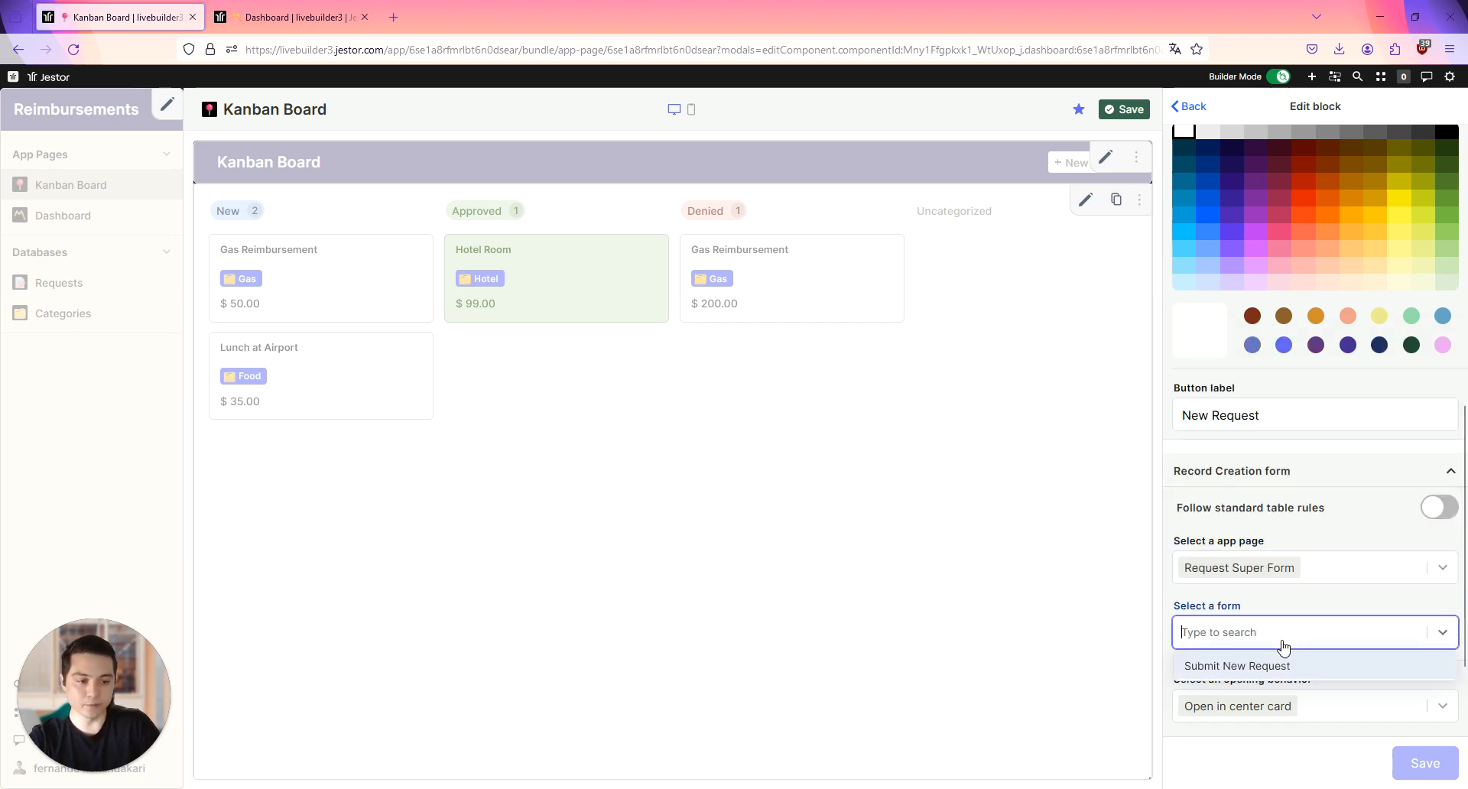
{"action": "left_click", "coordinate": [1253, 668]}
- Set the form's opening behavior to "Open in center card (wider)", save the block, and turn off Builder Mode
{"action": "scroll", "coordinate": [1308, 604], "scroll_direction": "down", "scroll_amount": 4}
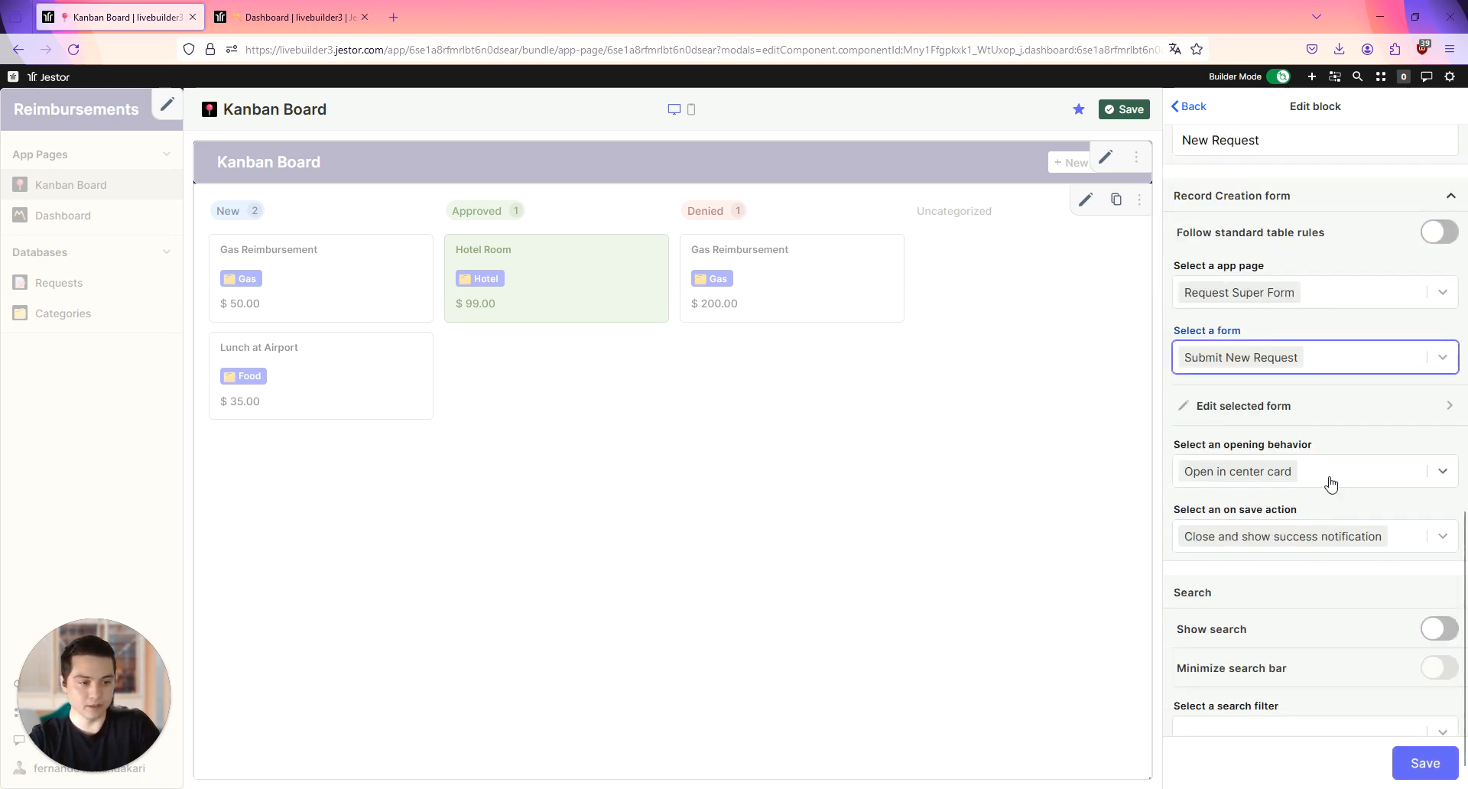
{"action": "left_click", "coordinate": [1329, 474]}
{"action": "left_click", "coordinate": [1207, 586]}
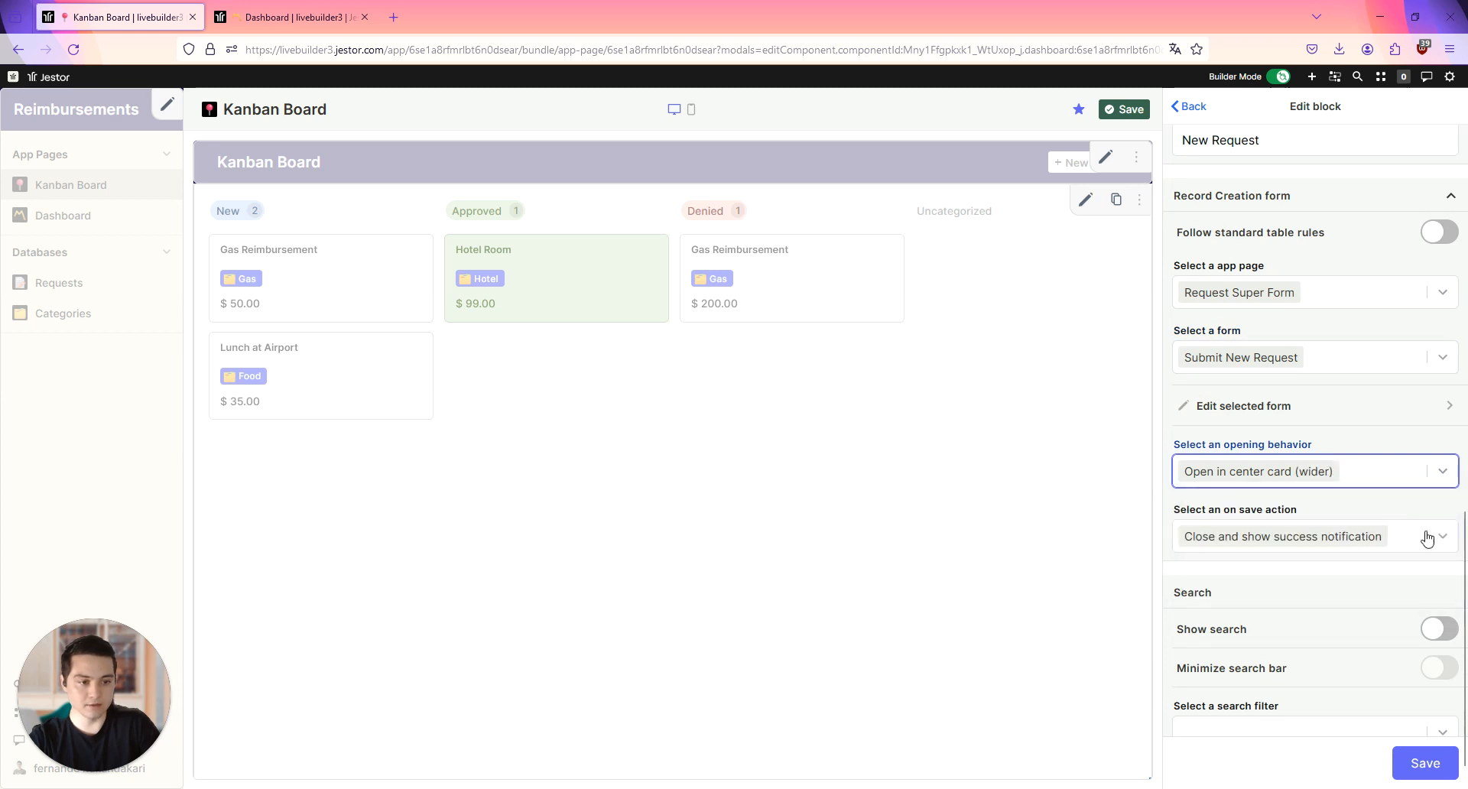
{"action": "left_click", "coordinate": [1410, 760]}
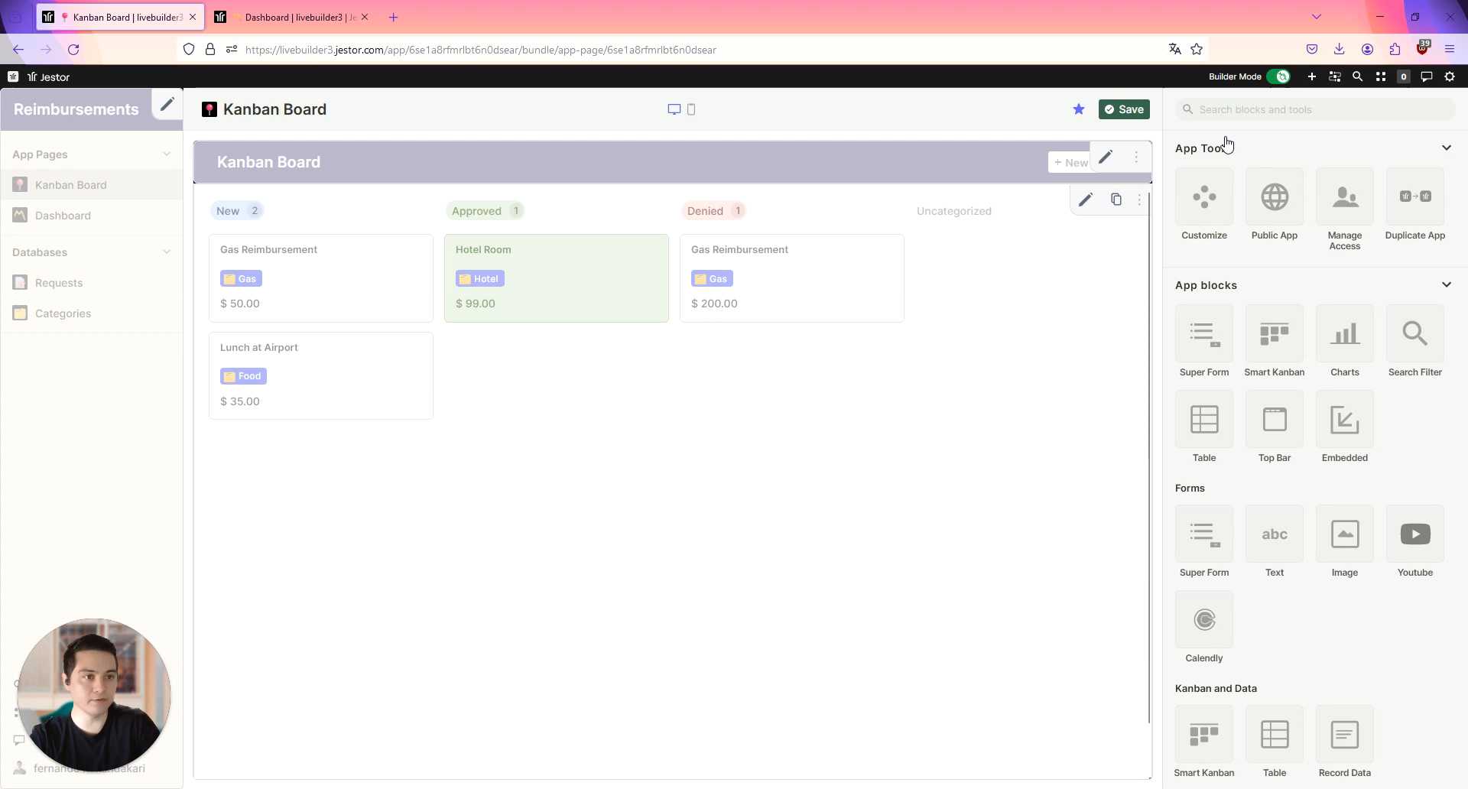
{"action": "left_click", "coordinate": [1282, 78]}
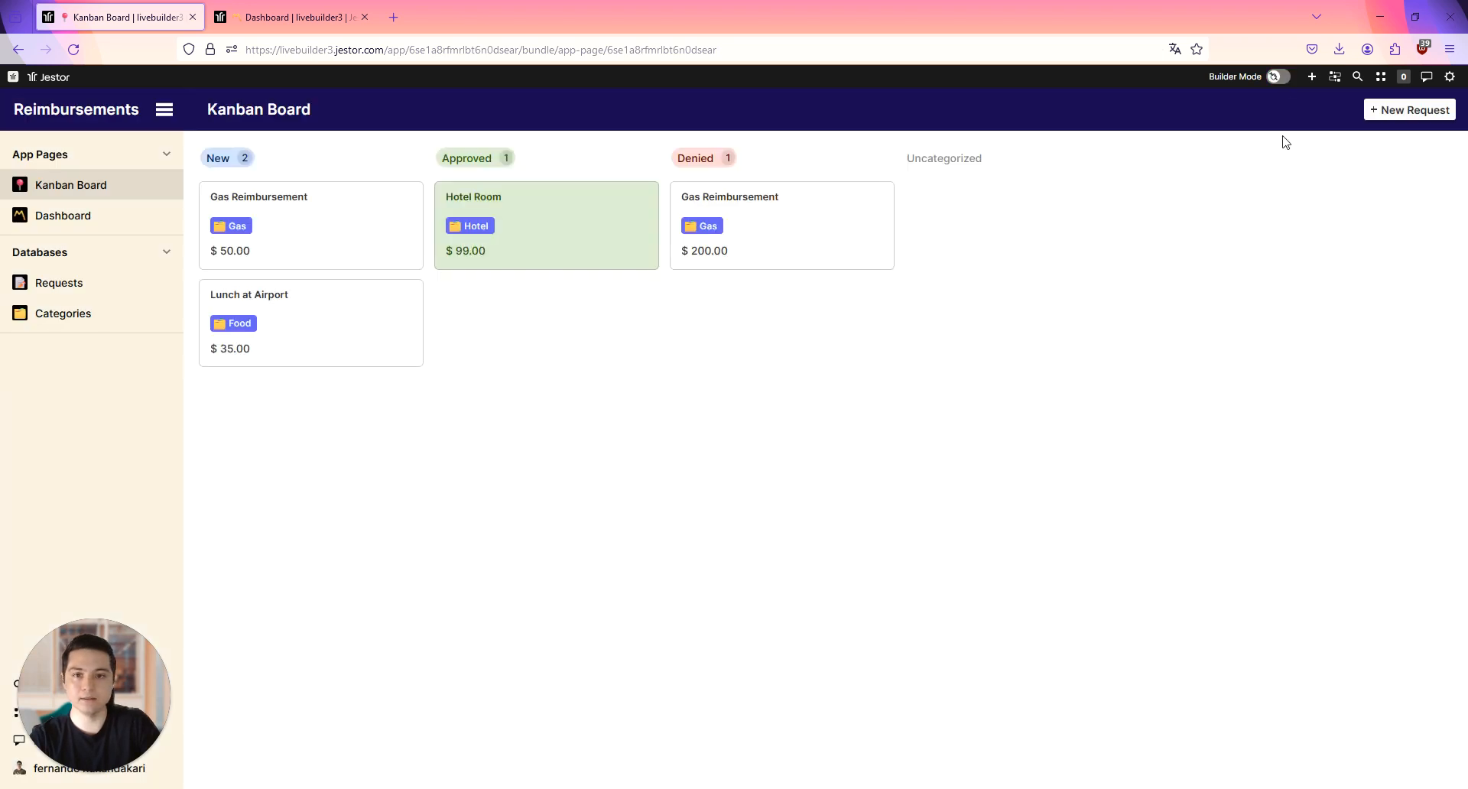
- Open the Submit New Request form from the title bar and look over its fields
{"action": "left_click", "coordinate": [1374, 111]}
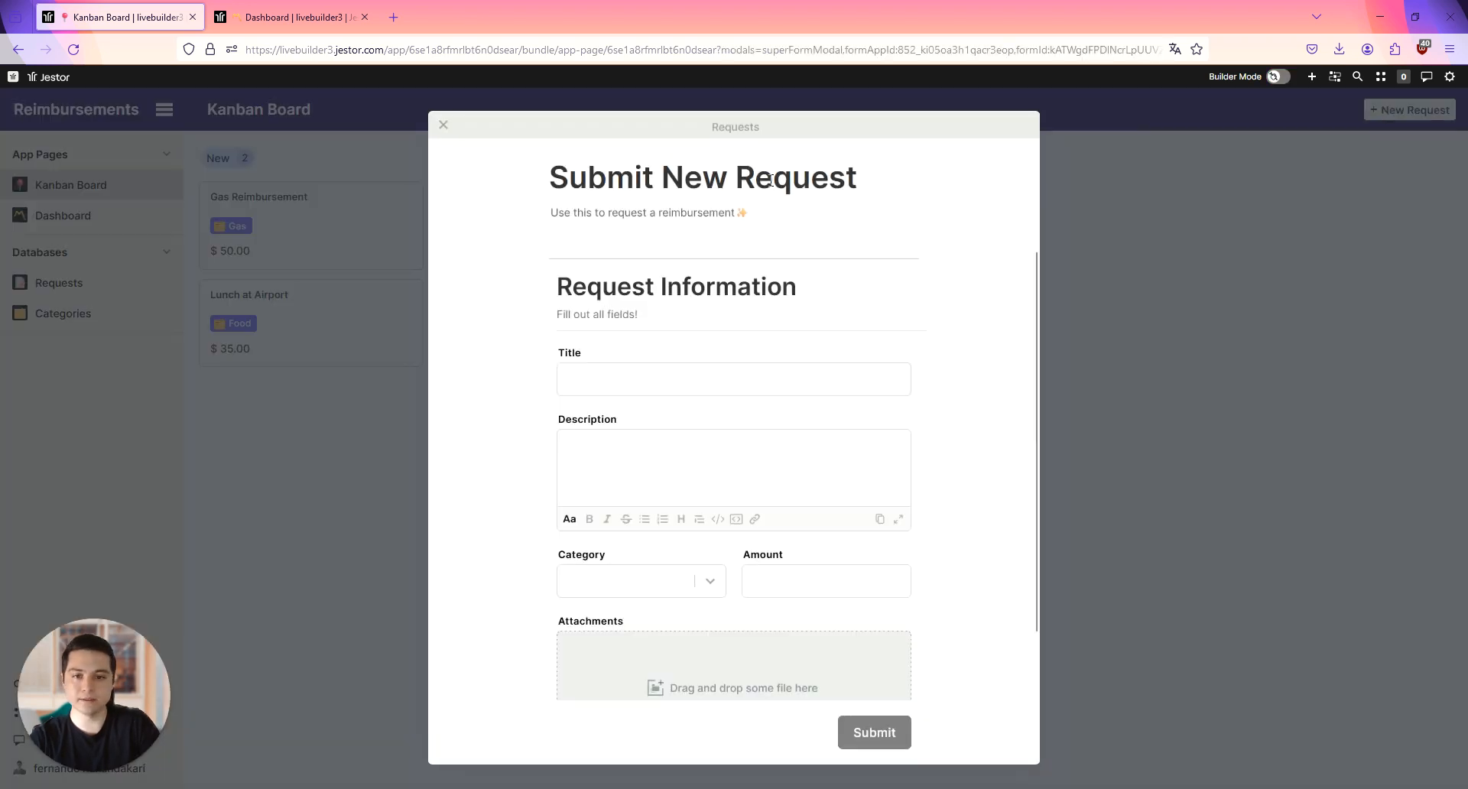
{"action": "scroll", "coordinate": [764, 692], "scroll_direction": "down", "scroll_amount": 1}
{"action": "scroll", "coordinate": [777, 435], "scroll_direction": "up", "scroll_amount": 1}
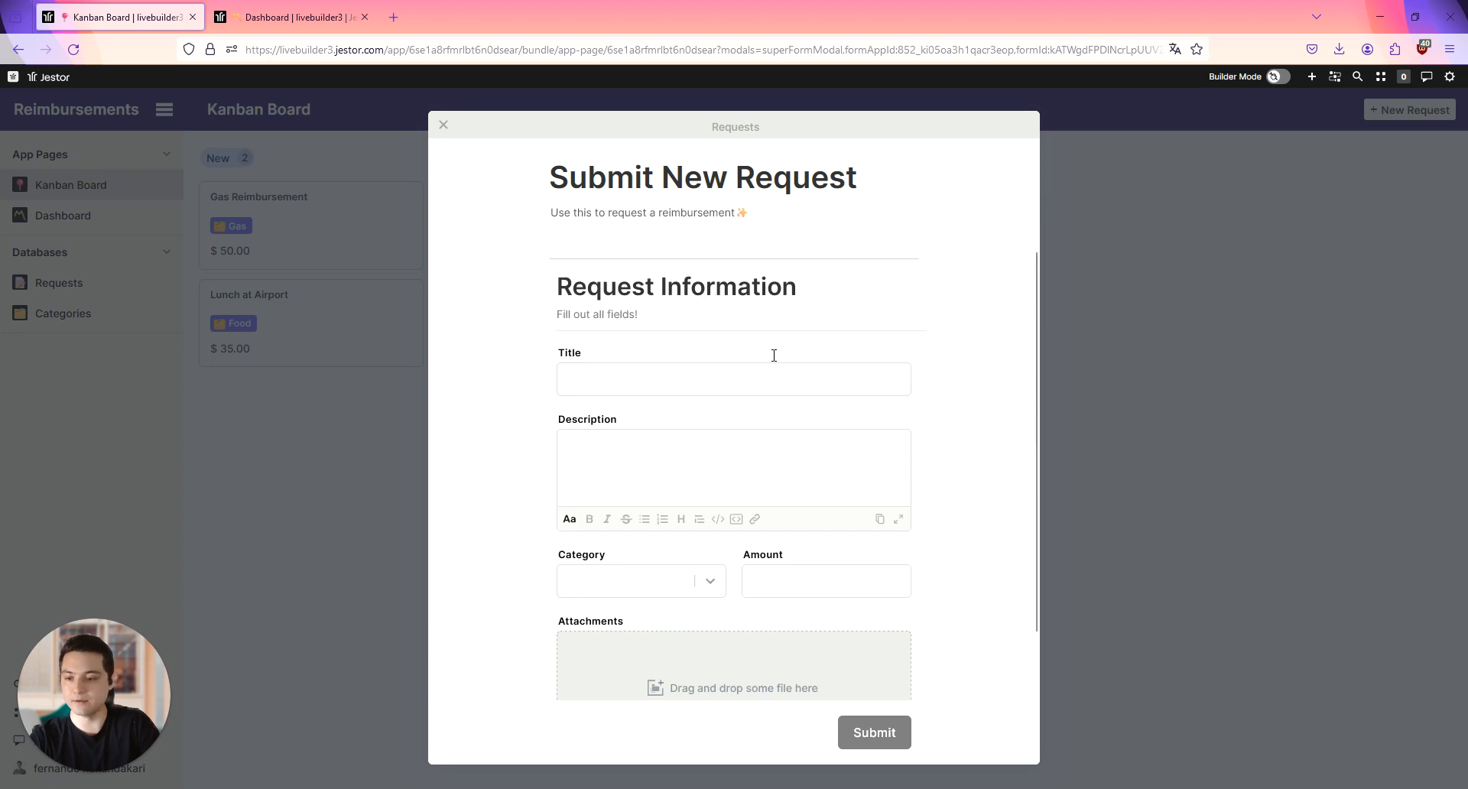